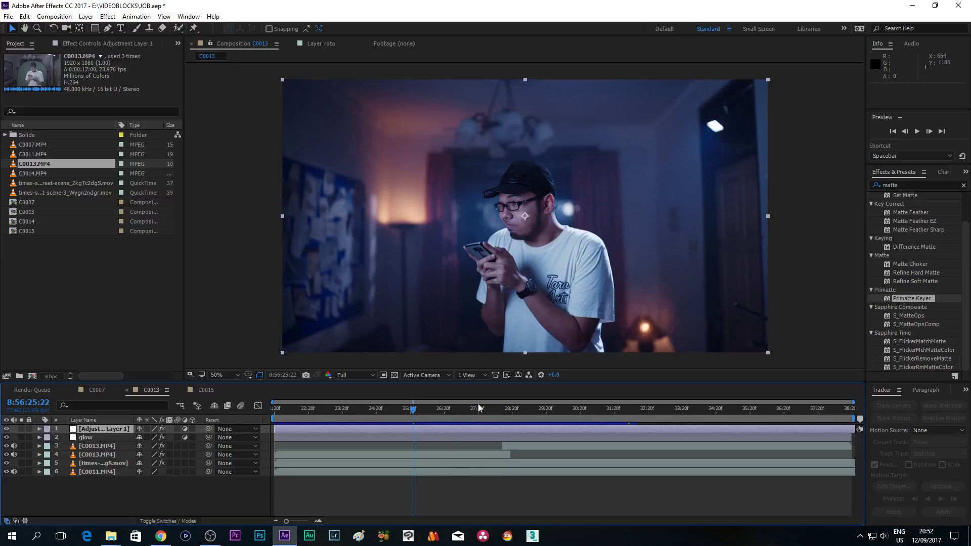
# Preview the finished composite in C0013, switch to the browser and play the Heroes Hiro reference clip on YouTube
pyautogui.moveTo(479, 410); pyautogui.dragTo(484, 439)
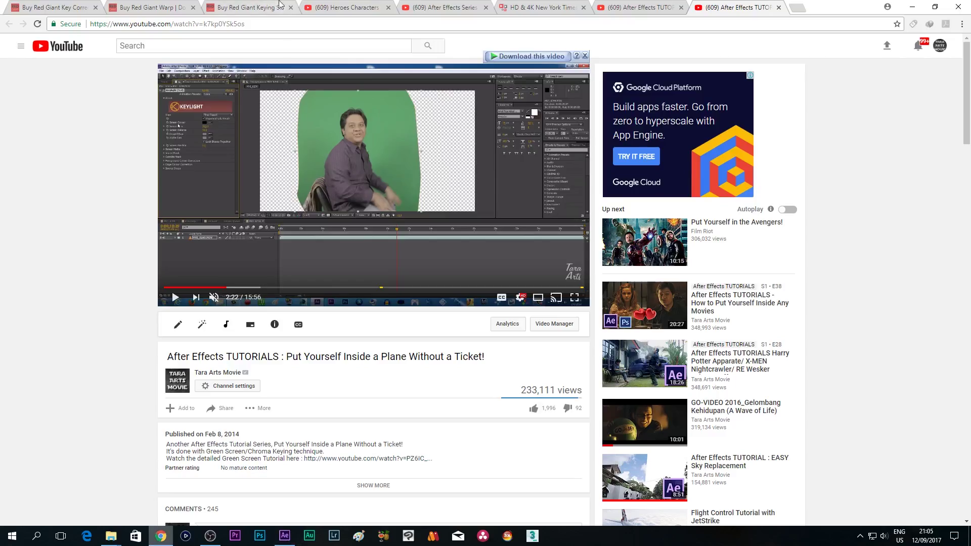
pyautogui.click(340, 6)
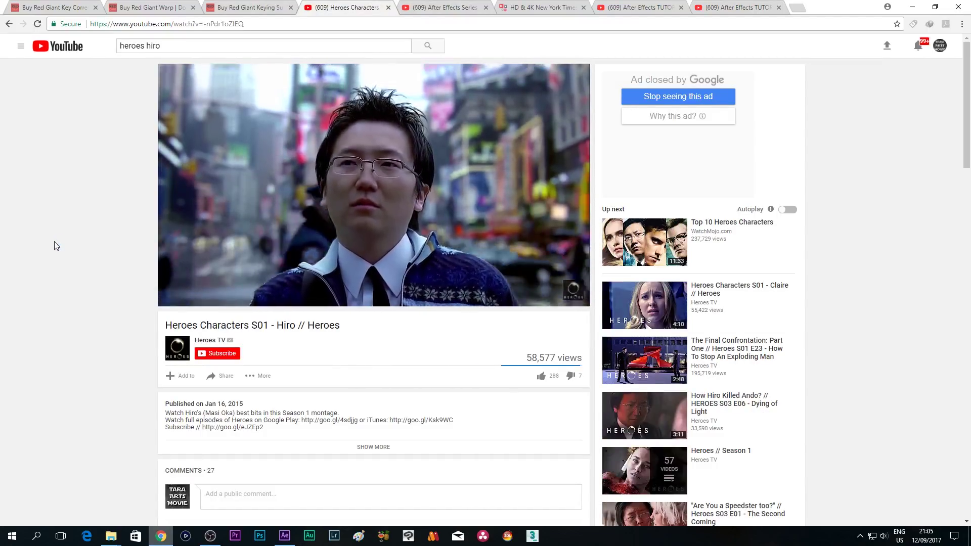
pyautogui.click(174, 206)
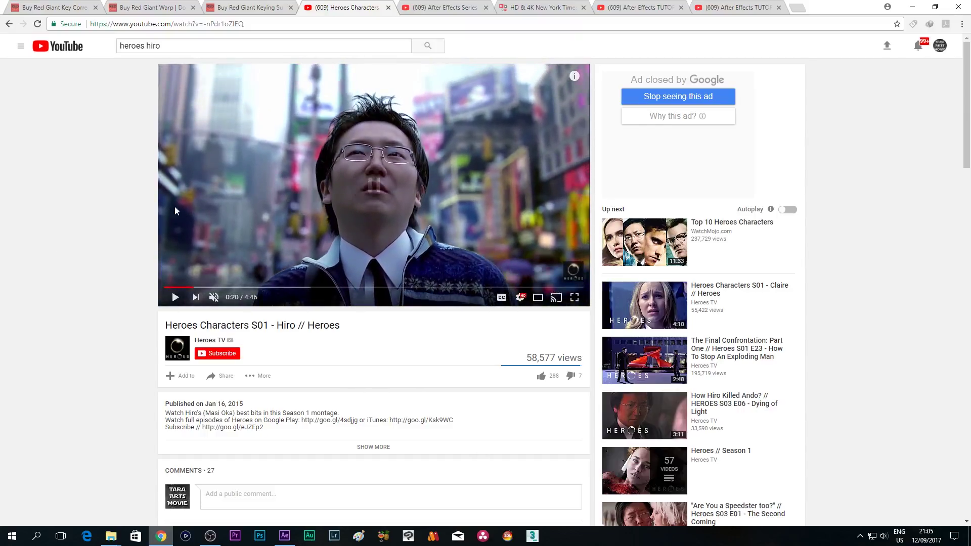
pyautogui.press('space')
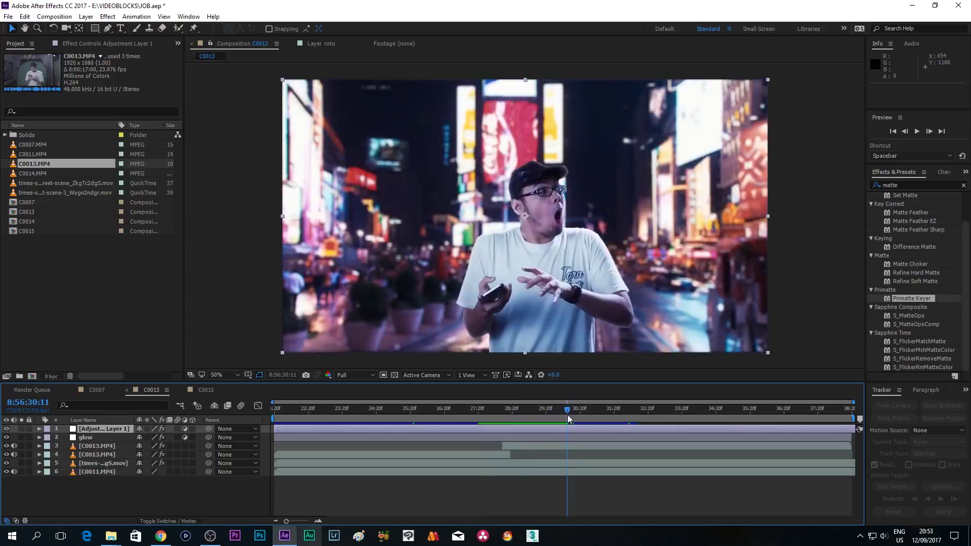
# Return to After Effects, scrub the C0013 composite back, and open composition C0015 to preview its raw green-screen footage
pyautogui.moveTo(569, 418); pyautogui.dragTo(481, 416)
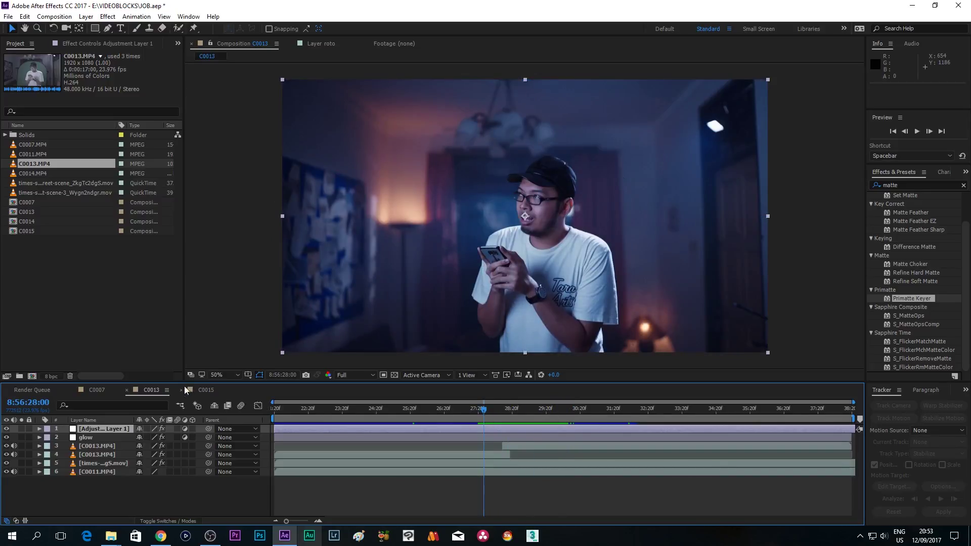
pyautogui.click(205, 389)
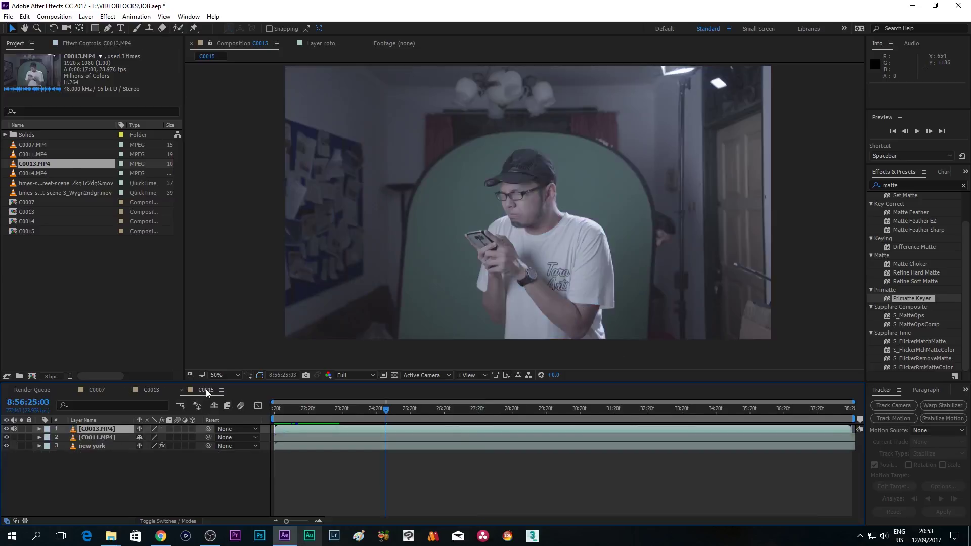
pyautogui.moveTo(387, 409); pyautogui.dragTo(356, 408)
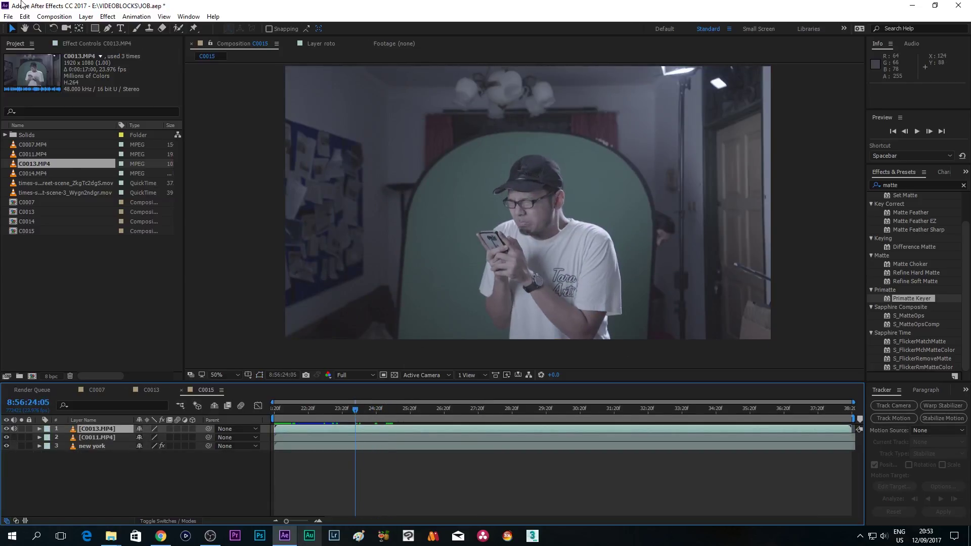
pyautogui.moveTo(338, 409); pyautogui.dragTo(403, 408)
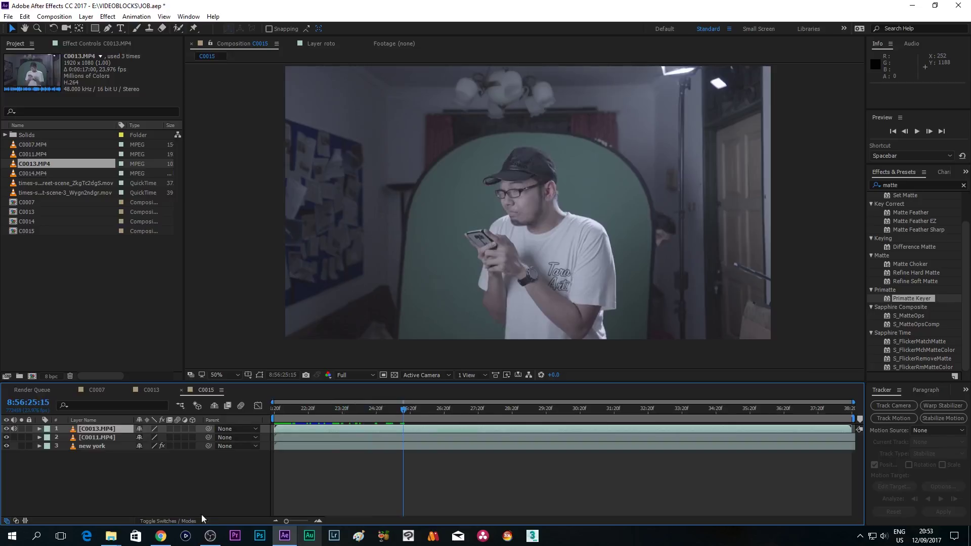
# Switch to Chrome and view the keyed result in the "How to GREEN SCREEN" tutorial at about 3:23
pyautogui.click(161, 535)
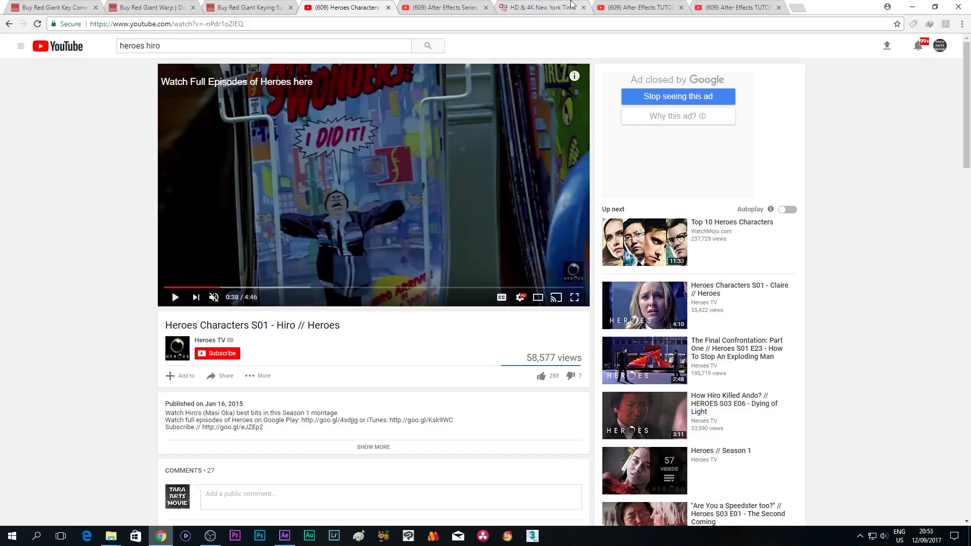
pyautogui.click(462, 7)
pyautogui.click(639, 7)
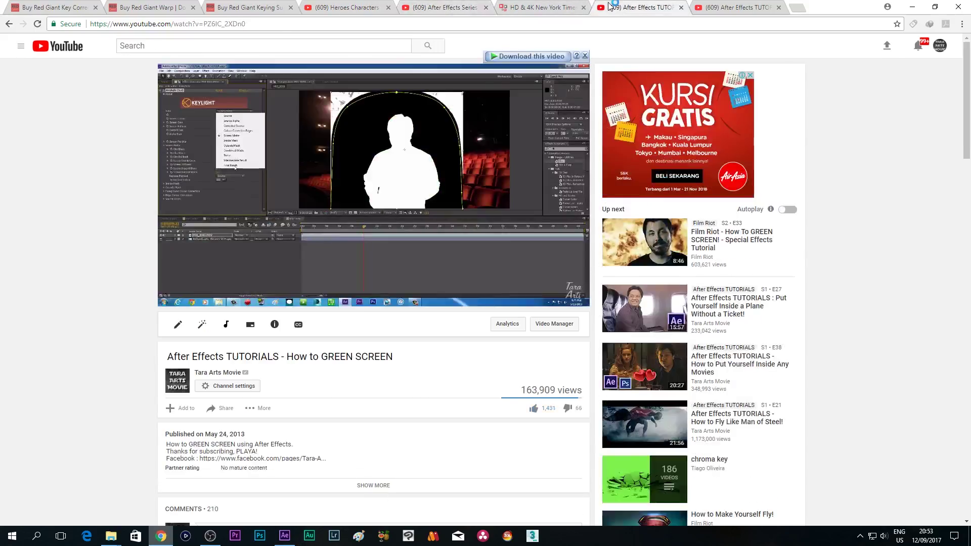
pyautogui.click(295, 289)
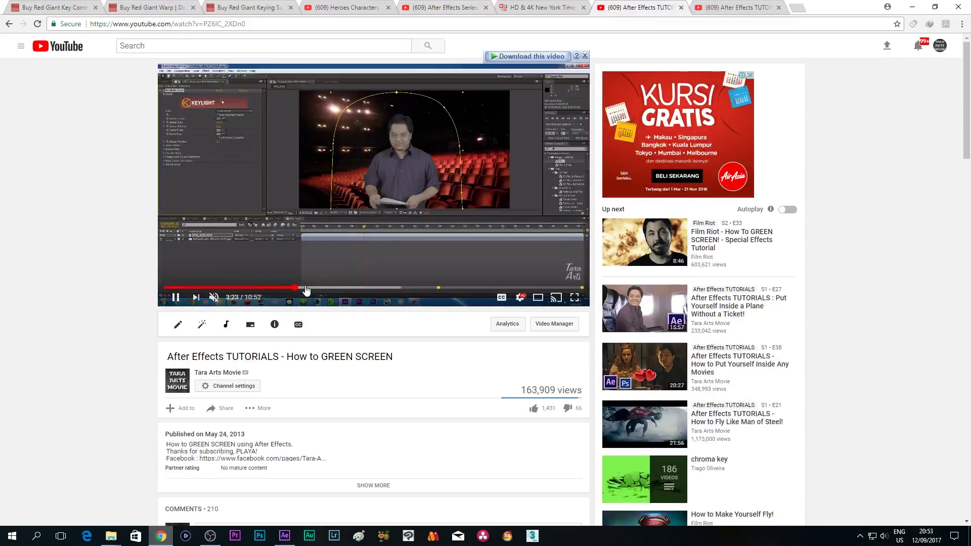
pyautogui.press('space')
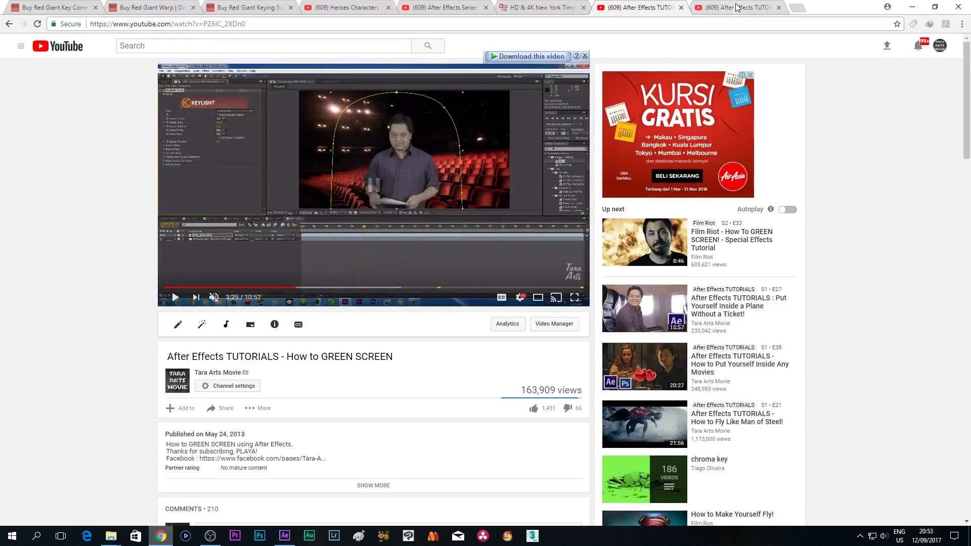
# Skim the "Put Yourself Inside a Plane Without a Ticket!" tutorial and examine its Keylight section around 2:53
pyautogui.click(737, 7)
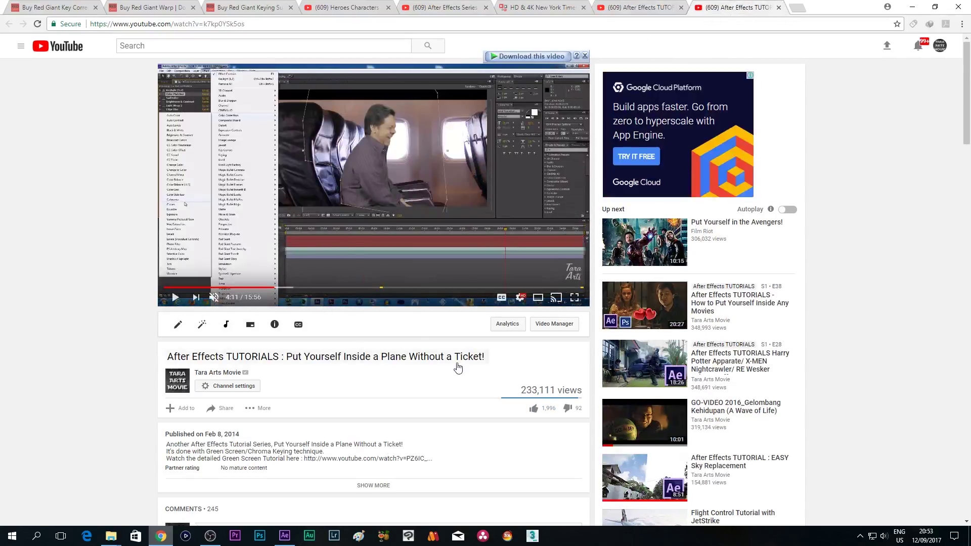
pyautogui.click(285, 287)
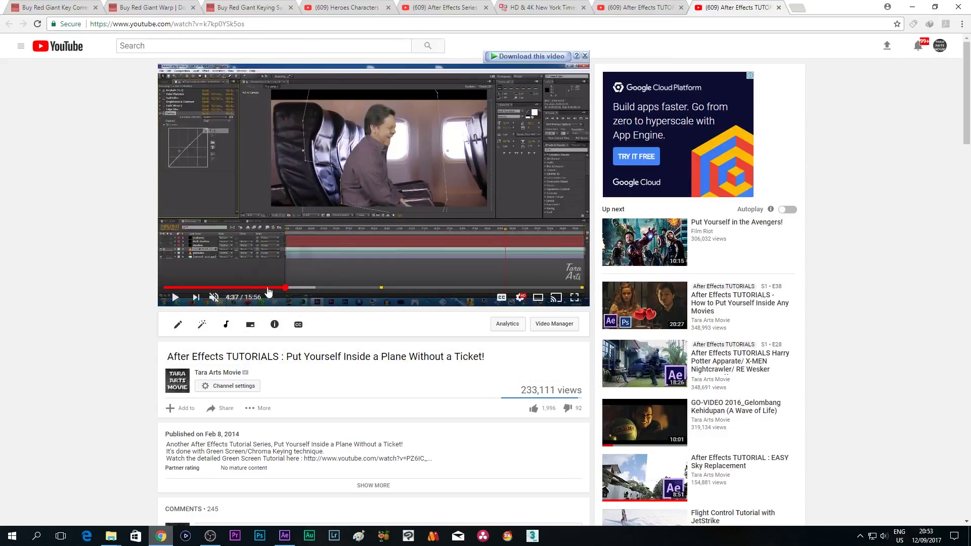
pyautogui.click(239, 288)
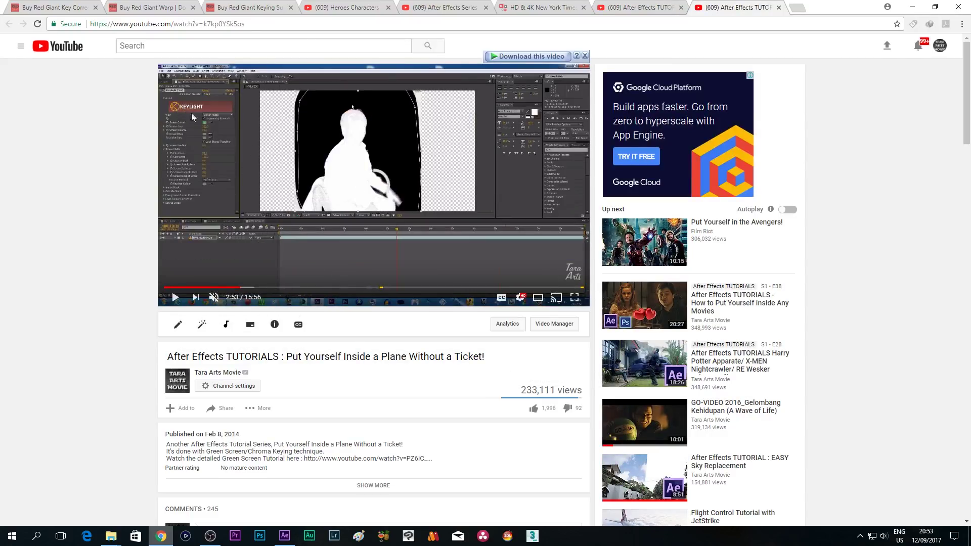
pyautogui.click(307, 256)
pyautogui.click(305, 253)
# View the Red Giant Keying Suite page and the Videoblocks results for "new york times squre"
pyautogui.click(259, 6)
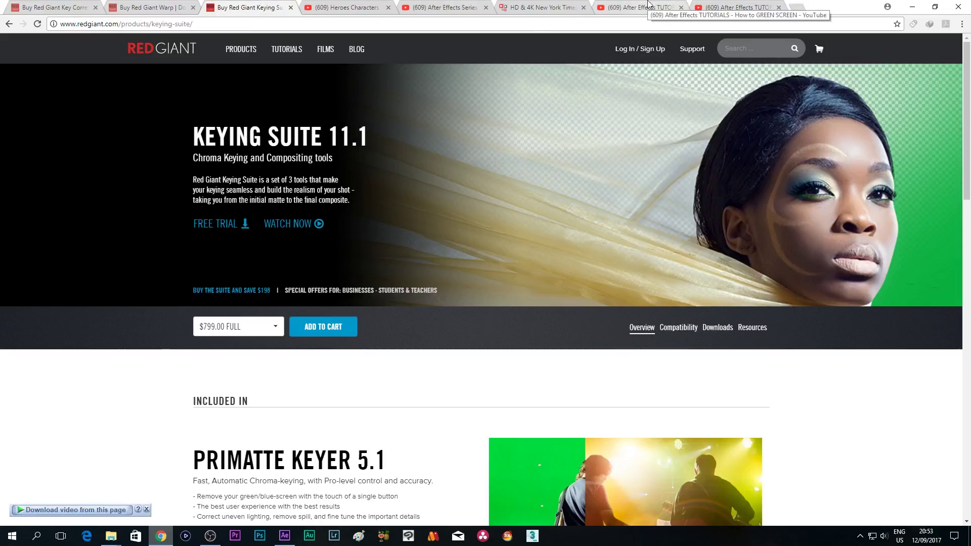
pyautogui.click(738, 5)
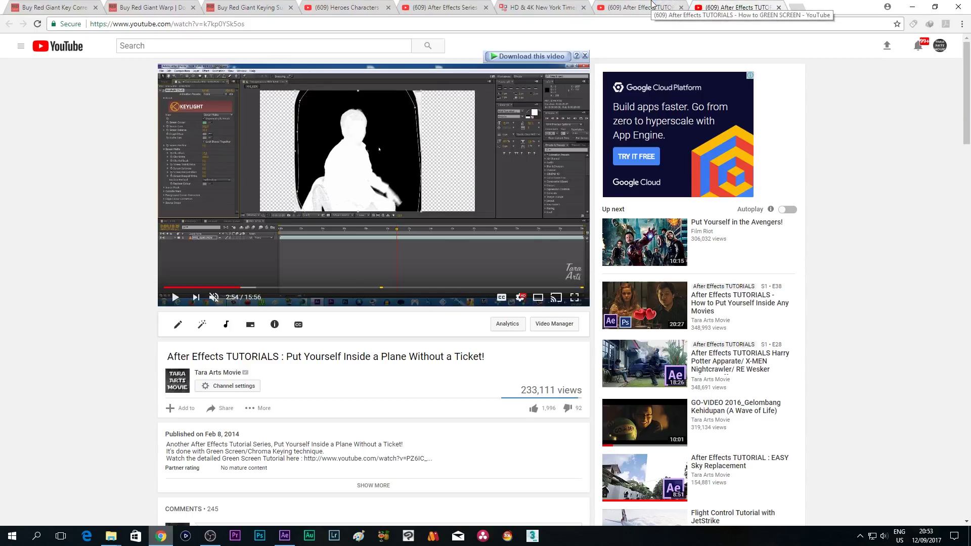
pyautogui.click(551, 9)
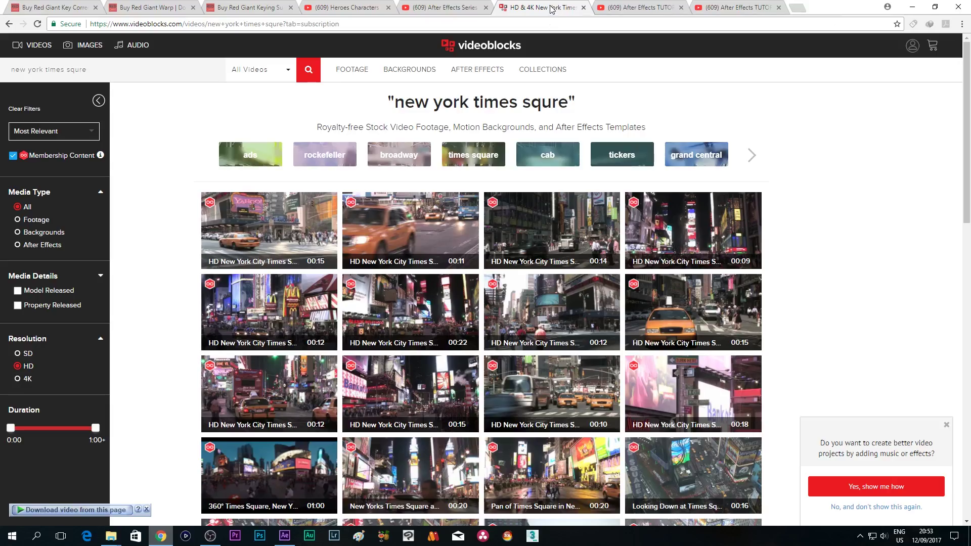
pyautogui.moveTo(271, 244)
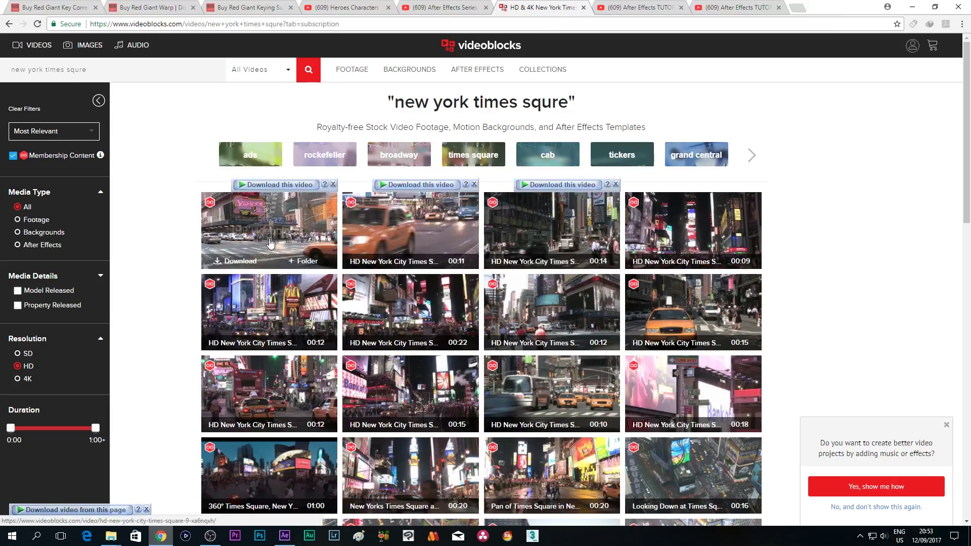
# Switch to After Effects and view the green-screen layer C0013.MP4 with C0011.MP4 hidden
pyautogui.hotkey('alt', 'Tab')
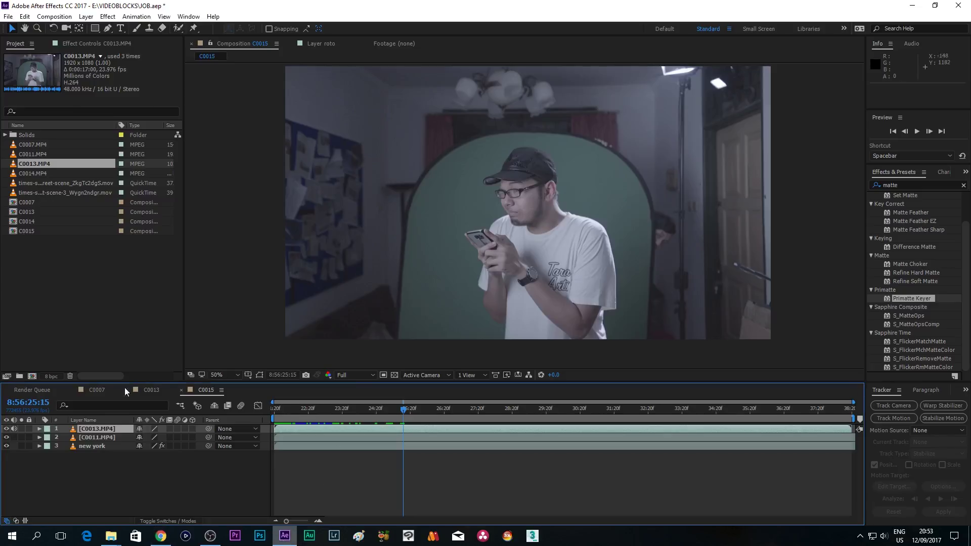
pyautogui.click(7, 437)
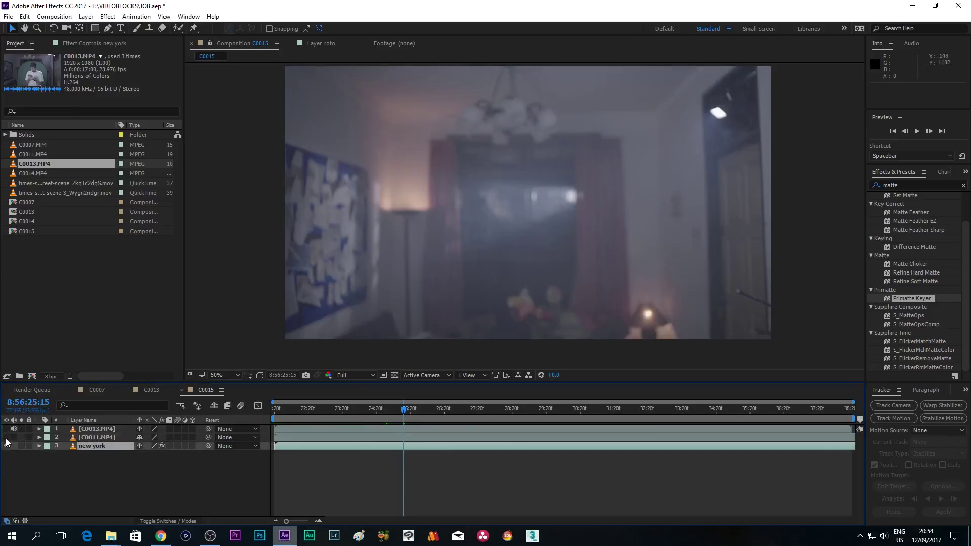
pyautogui.click(6, 429)
pyautogui.click(39, 429)
pyautogui.click(491, 226)
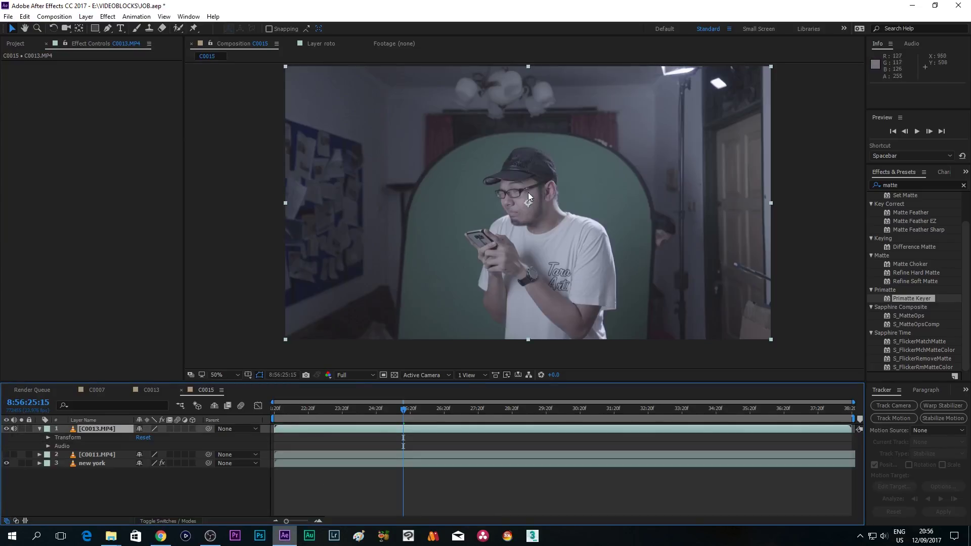
pyautogui.moveTo(403, 408)
pyautogui.mouseDown()
pyautogui.moveTo(392, 408)
pyautogui.moveTo(402, 408)
pyautogui.mouseUp()
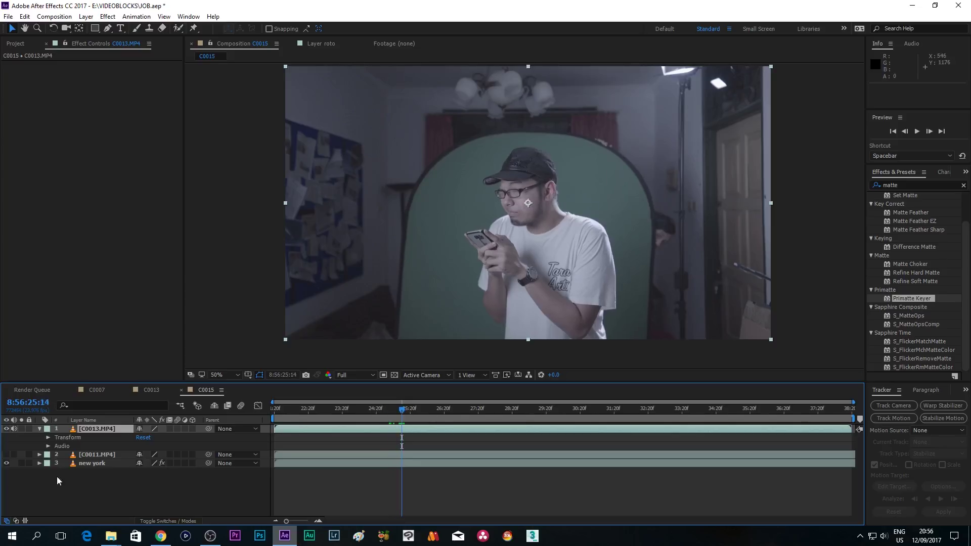
# Hide C0013.MP4, show C0011.MP4 and scrub through the empty room background to about 8:56:27:19
pyautogui.click(6, 428)
pyautogui.click(6, 454)
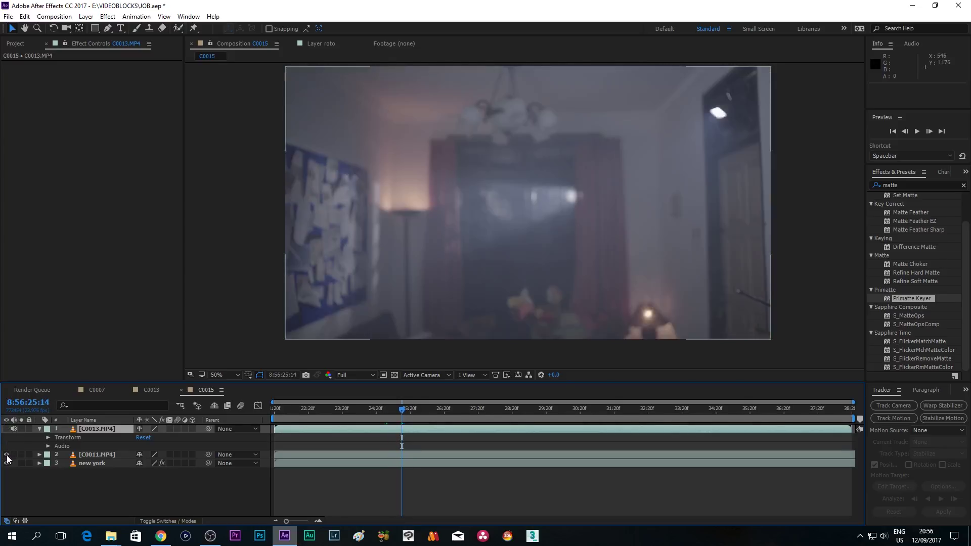
pyautogui.moveTo(316, 408); pyautogui.dragTo(478, 415)
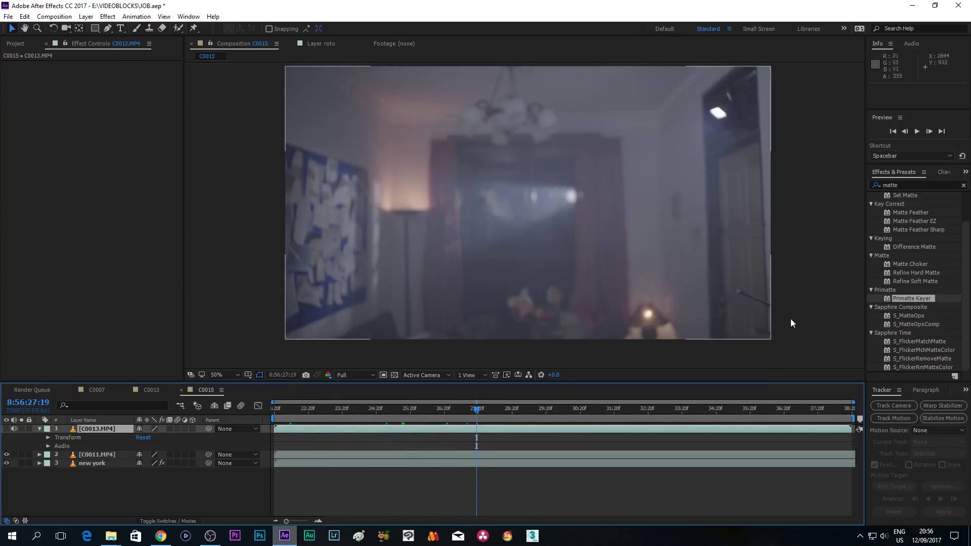
# Toggle the C0013.MP4 layer on and off, and hide C0011.MP4 to view the new york background layer
pyautogui.click(7, 429)
pyautogui.click(6, 429)
pyautogui.click(7, 454)
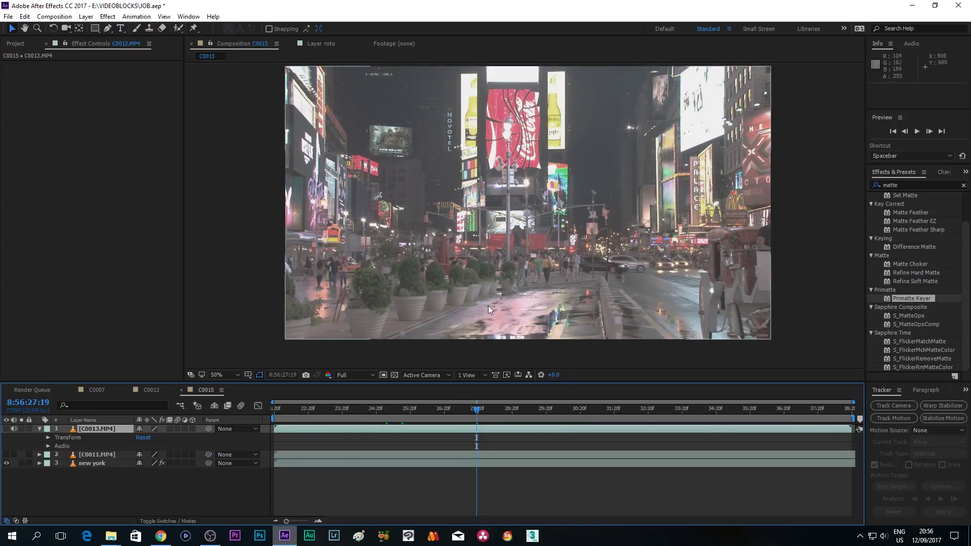
# Switch to Chrome and browse the Times Square stock clips on Videoblocks for suitable background footage
pyautogui.click(161, 536)
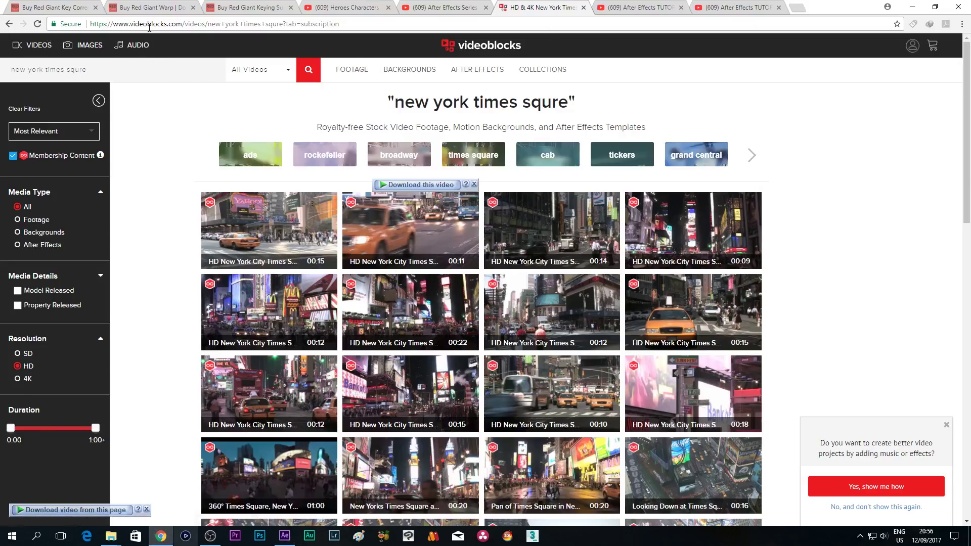
pyautogui.moveTo(353, 78)
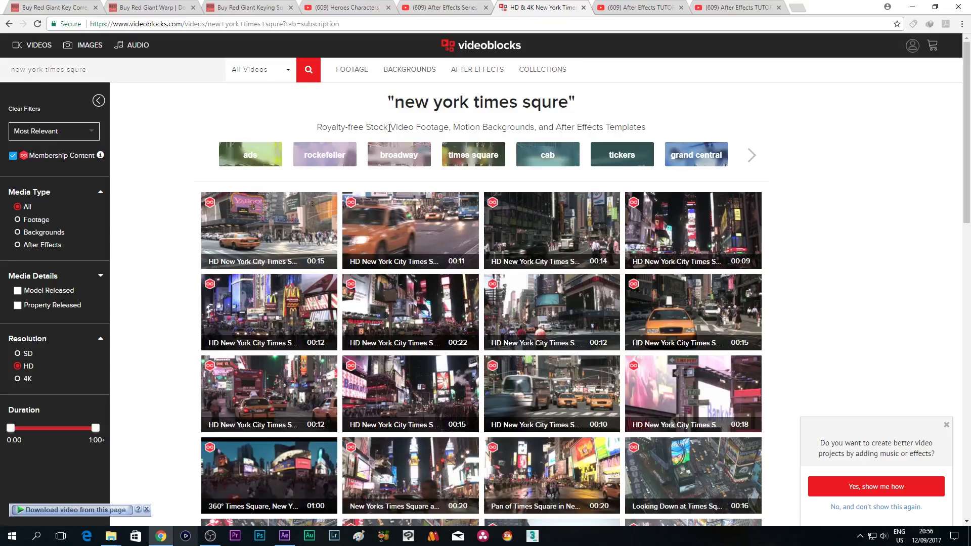
pyautogui.scroll(-2, 521, 203)
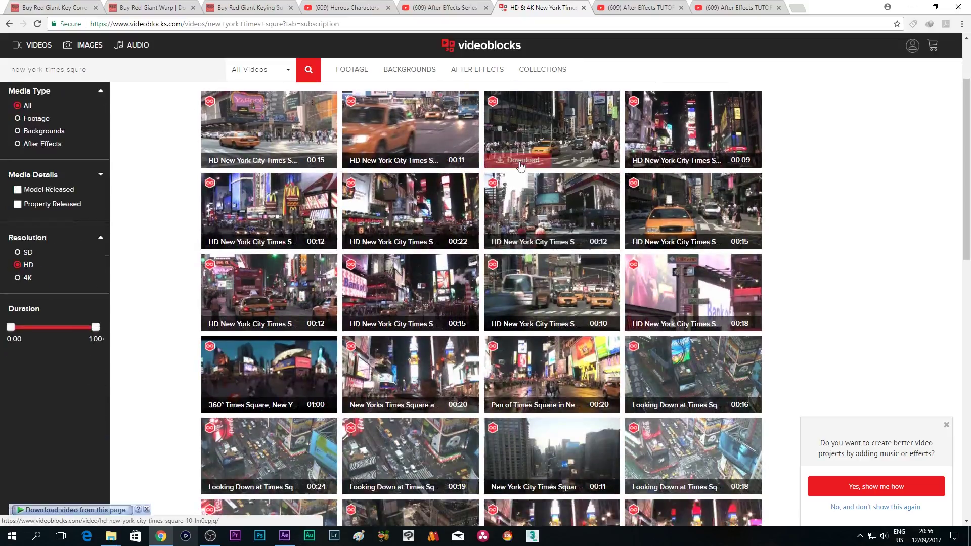
pyautogui.scroll(-3, 383, 324)
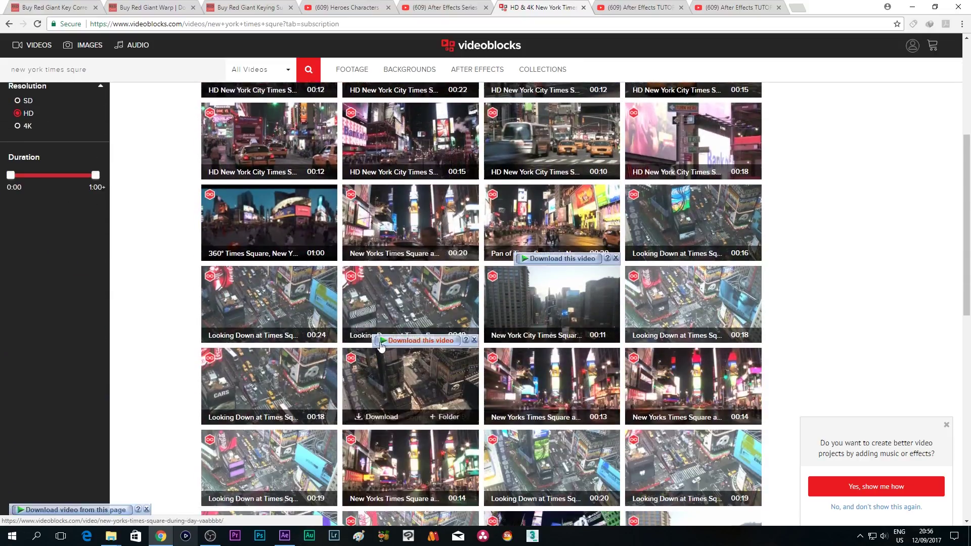
pyautogui.moveTo(237, 342)
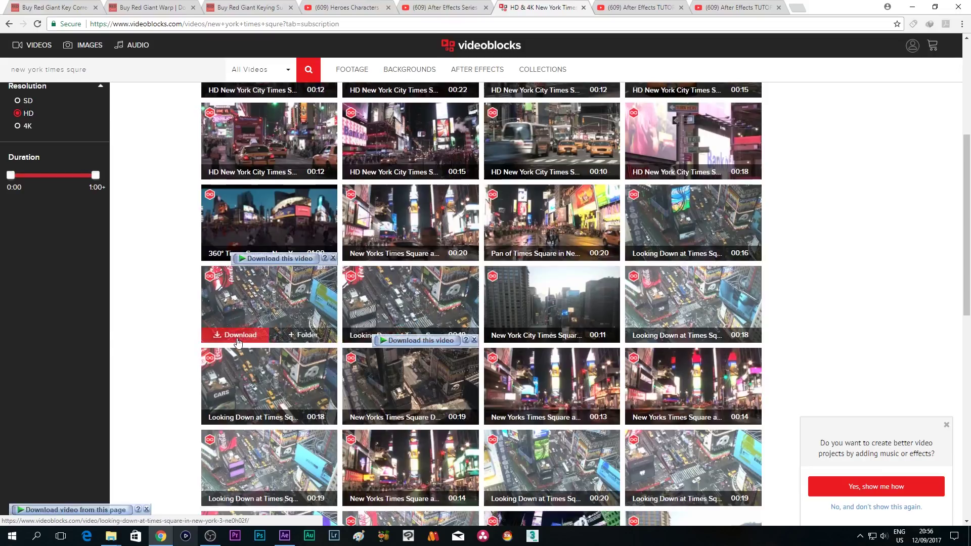
pyautogui.scroll(-1, 238, 340)
pyautogui.scroll(6, 327, 210)
pyautogui.scroll(1, 326, 209)
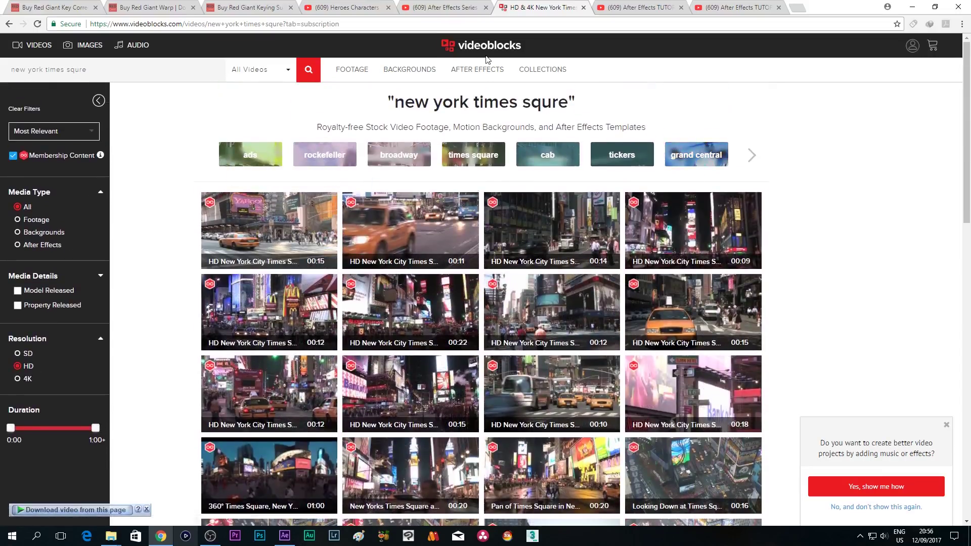
# Watch the "After Effects Series - I DON'T REMEMBER?" video around 0:27, and return to the Videoblocks results
pyautogui.click(442, 5)
pyautogui.click(317, 236)
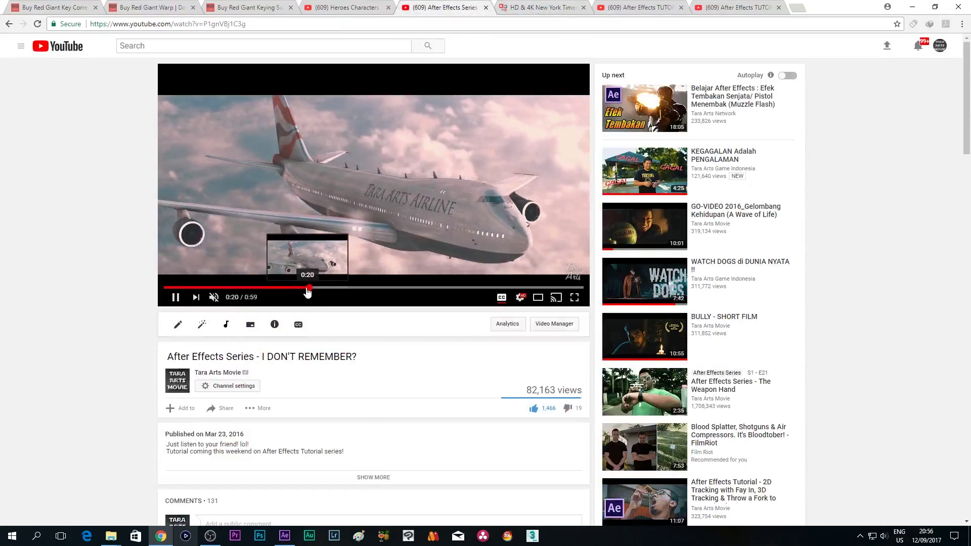
pyautogui.click(339, 287)
pyautogui.moveTo(339, 287)
pyautogui.mouseDown()
pyautogui.moveTo(325, 287)
pyautogui.moveTo(341, 288)
pyautogui.mouseUp()
pyautogui.click(358, 288)
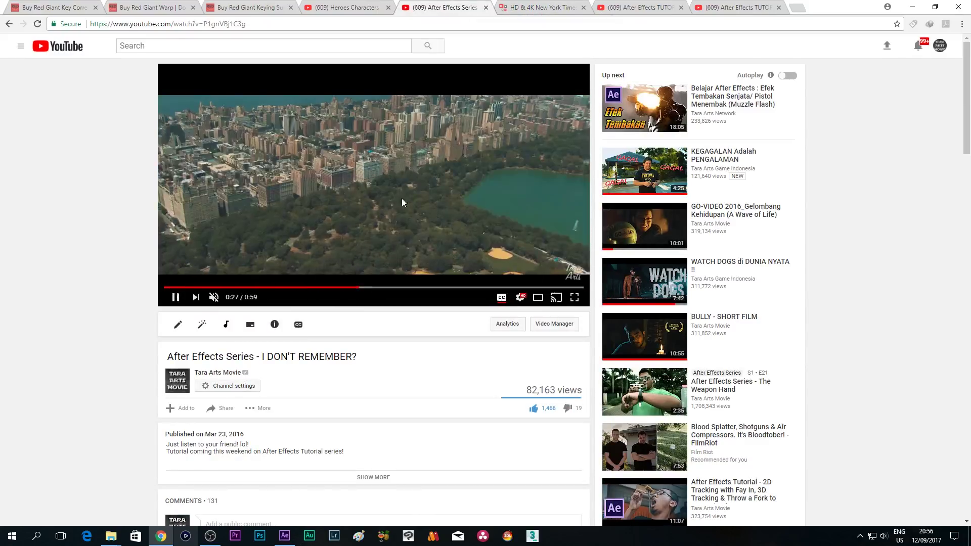
pyautogui.click(549, 7)
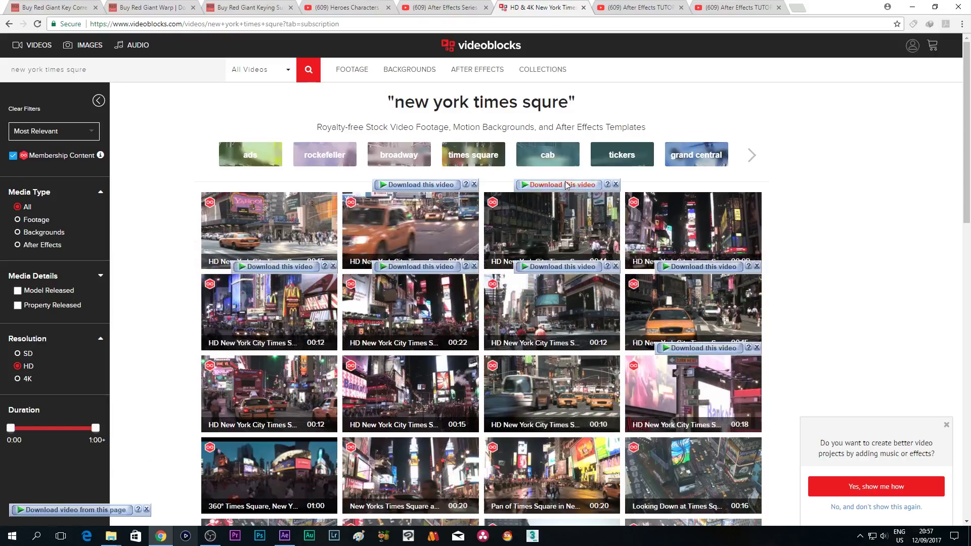
# Switch back to After Effects and show the C0011.MP4 and C0013.MP4 layers again
pyautogui.click(285, 537)
pyautogui.click(6, 455)
pyautogui.click(6, 428)
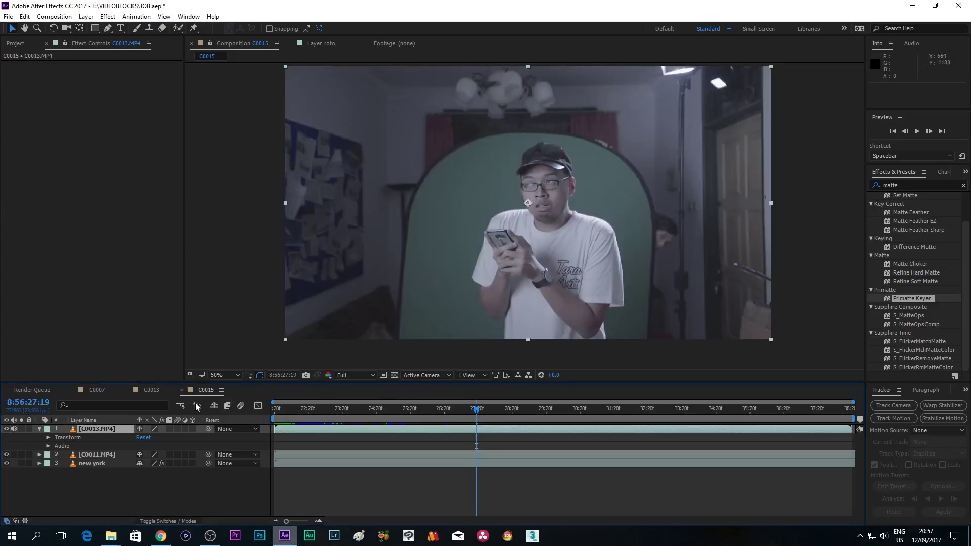
# Open the C0013 composition, go to 8:56:26:07 and view the effects on the fourth-layer C0013.MP4 clip and the Times Square layer
pyautogui.click(147, 391)
pyautogui.moveTo(476, 410); pyautogui.dragTo(425, 412)
pyautogui.click(345, 457)
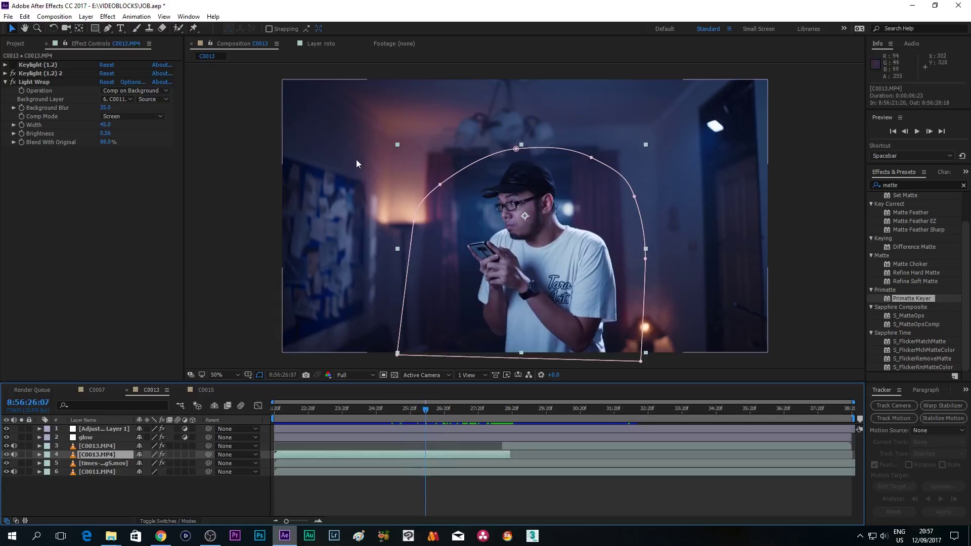
pyautogui.click(99, 463)
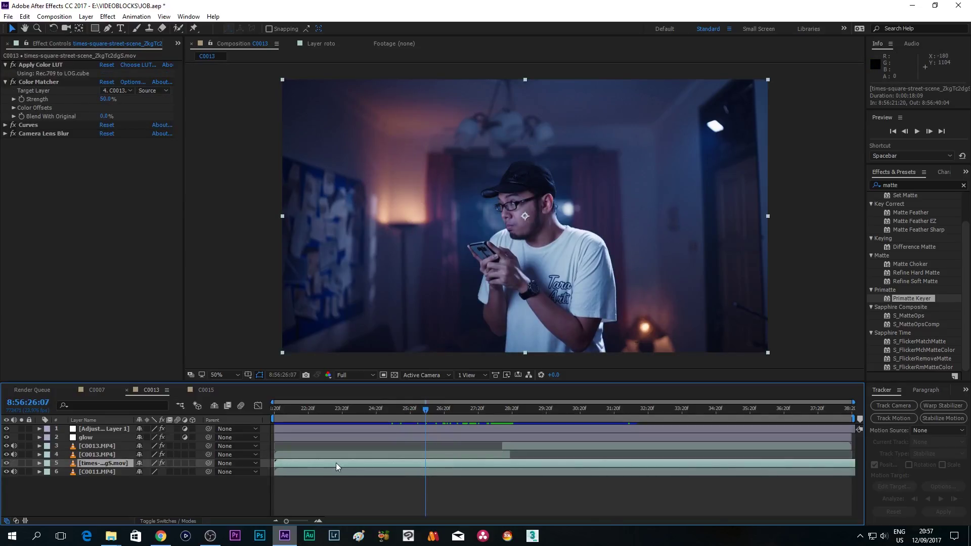
# Scrub to 8:56:30:10 in the New York part and view the effects on the third-layer C0013.MP4 clip and its Times Square background
pyautogui.click(459, 410)
pyautogui.moveTo(458, 411); pyautogui.dragTo(566, 408)
pyautogui.click(571, 446)
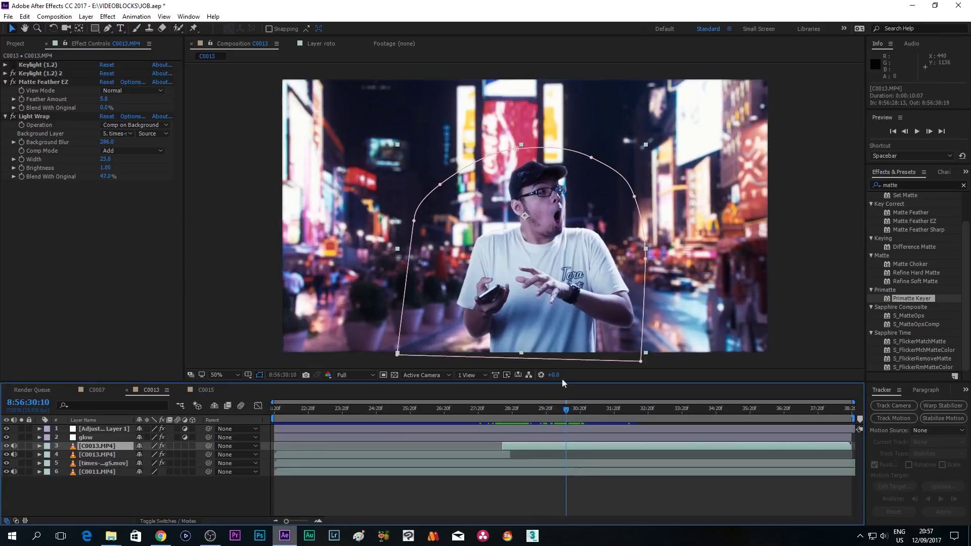
pyautogui.click(571, 464)
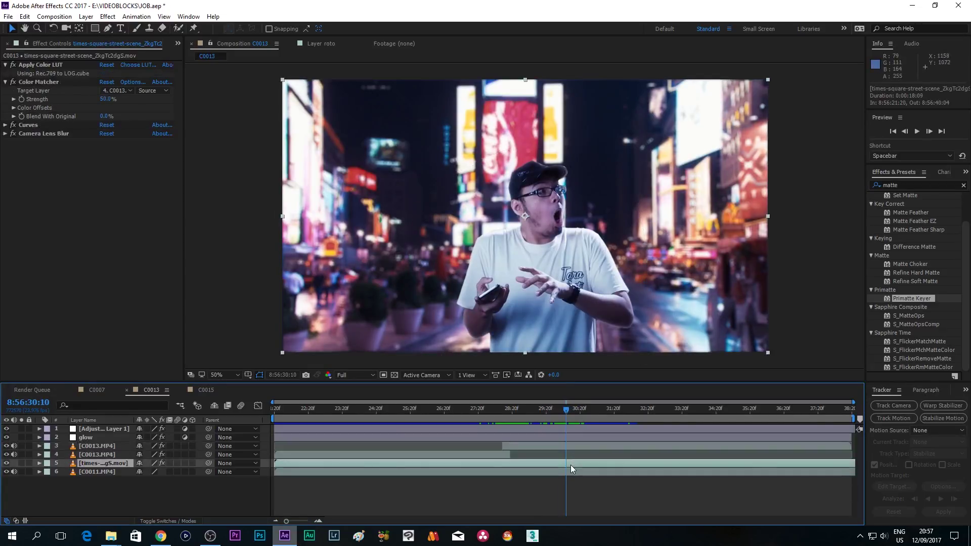
# Scrub to about 8:56:29:08, select the third-layer C0013.MP4 clip and examine the keyed subject's edges up close
pyautogui.moveTo(479, 409)
pyautogui.mouseDown()
pyautogui.moveTo(436, 410)
pyautogui.moveTo(496, 416)
pyautogui.mouseUp()
pyautogui.moveTo(509, 418); pyautogui.dragTo(529, 417)
pyautogui.click(543, 447)
pyautogui.scroll(3, 560, 244)
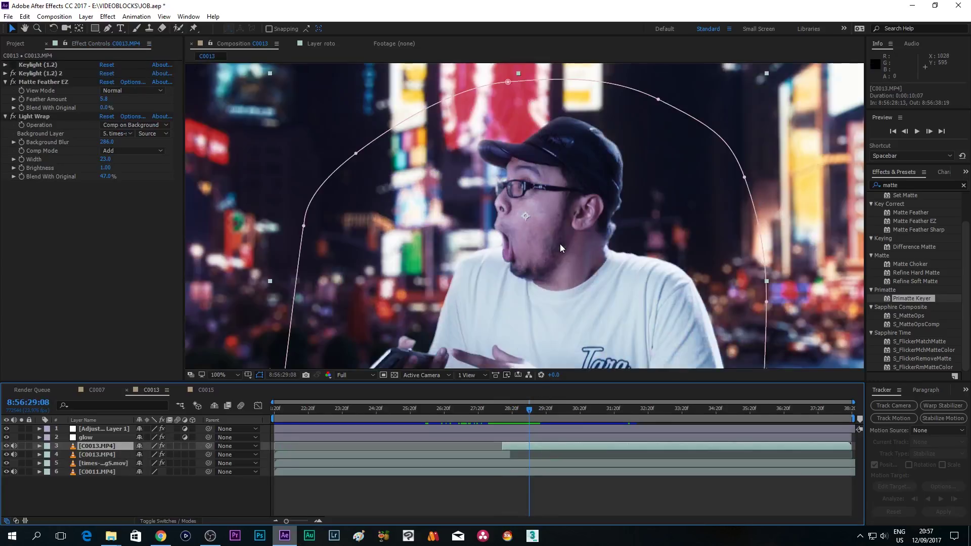
pyautogui.scroll(-3, 452, 279)
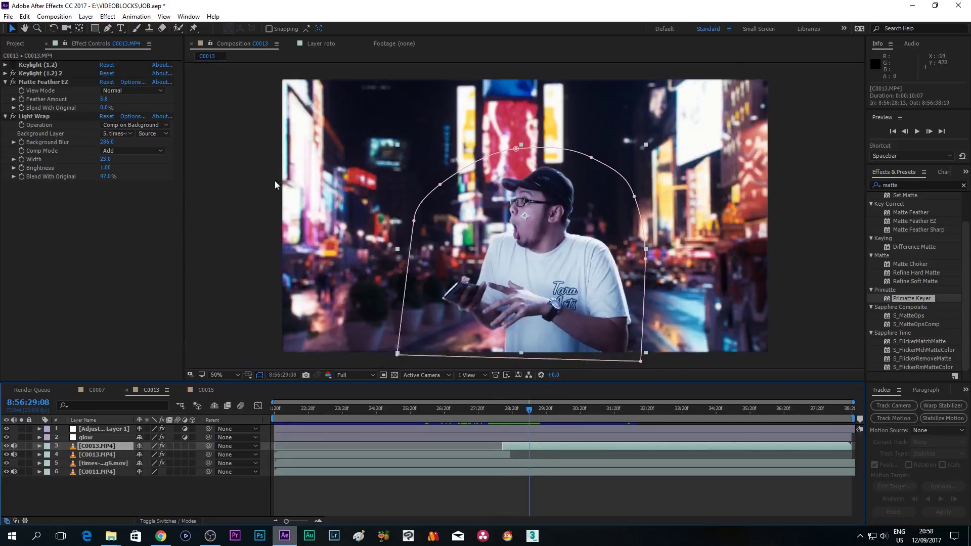
# Go to 8:56:27:01 and view the effects on the fourth-layer C0013.MP4 clip in the room part
pyautogui.click(214, 194)
pyautogui.click(451, 412)
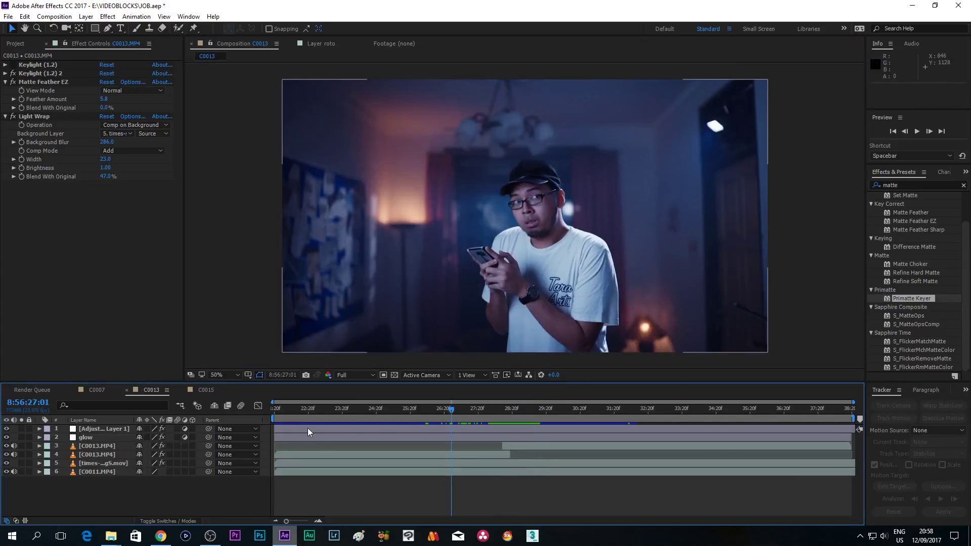
pyautogui.click(324, 453)
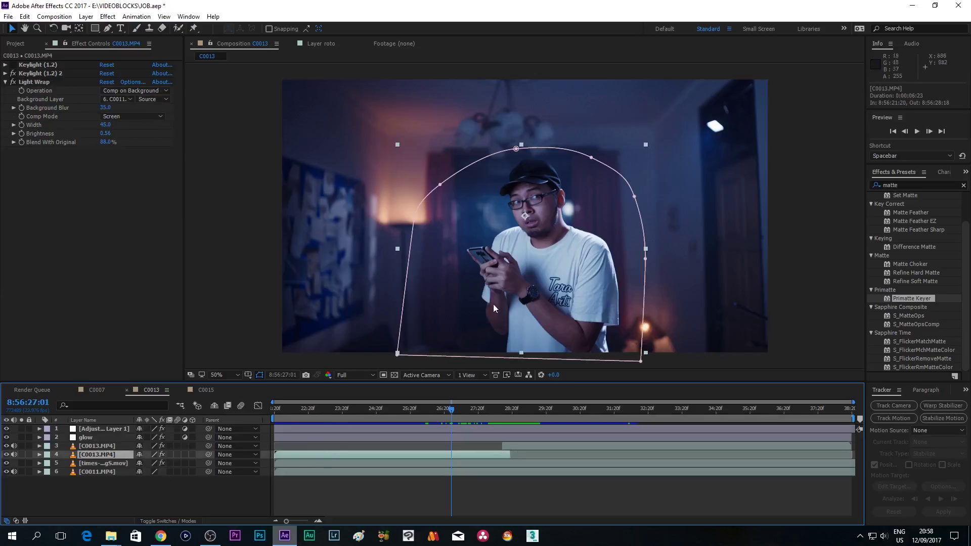
# Highlight the clip's Light Wrap effect, and switch to Chrome to view the Red Giant Keying Suite page
pyautogui.click(34, 81)
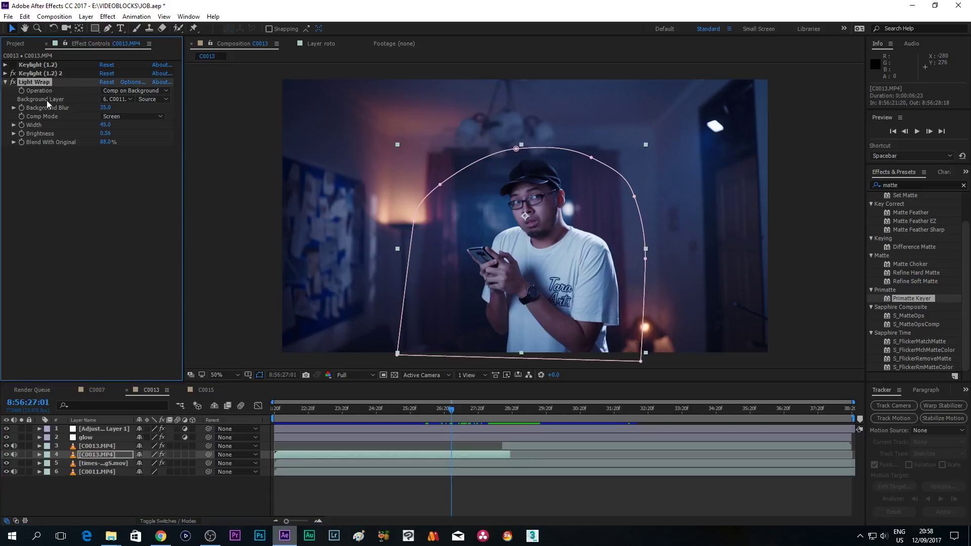
pyautogui.click(161, 536)
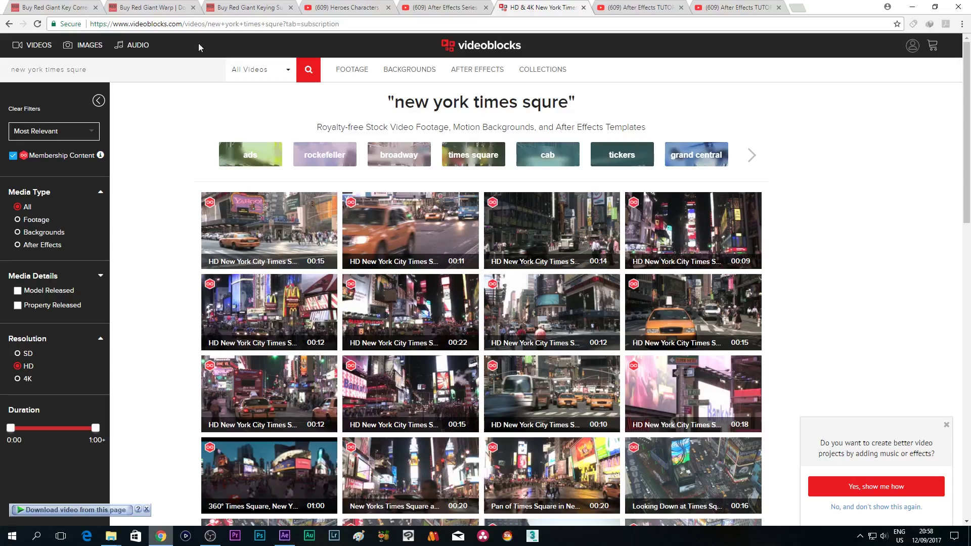
pyautogui.click(281, 8)
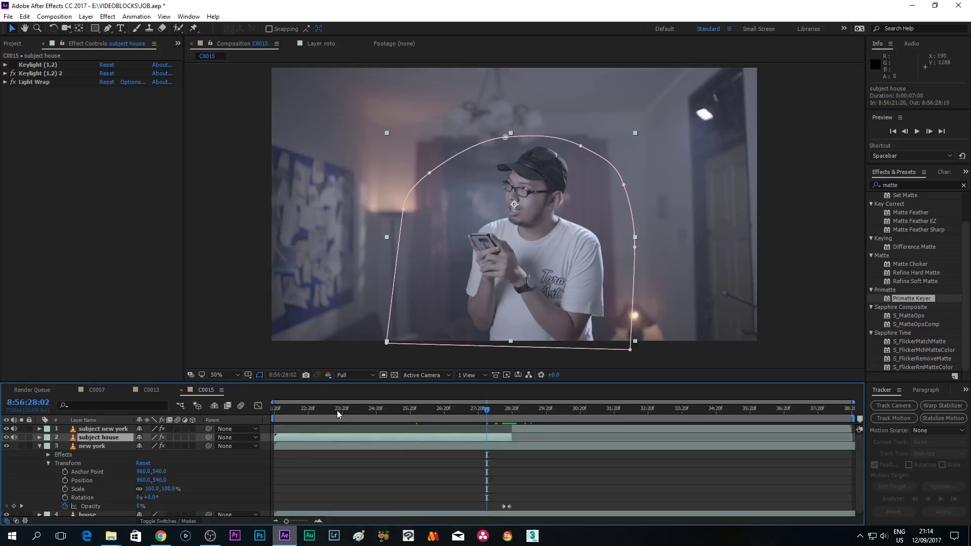
# Collapse the new york layer's properties in composition C0015 and move the current time to 8:56:26:18
pyautogui.click(42, 447)
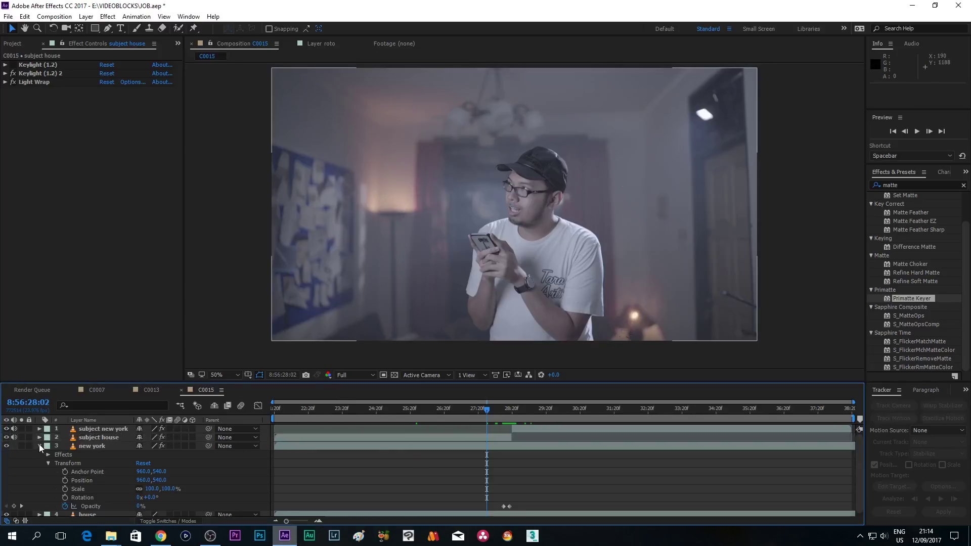
pyautogui.click(39, 445)
pyautogui.moveTo(387, 412); pyautogui.dragTo(441, 411)
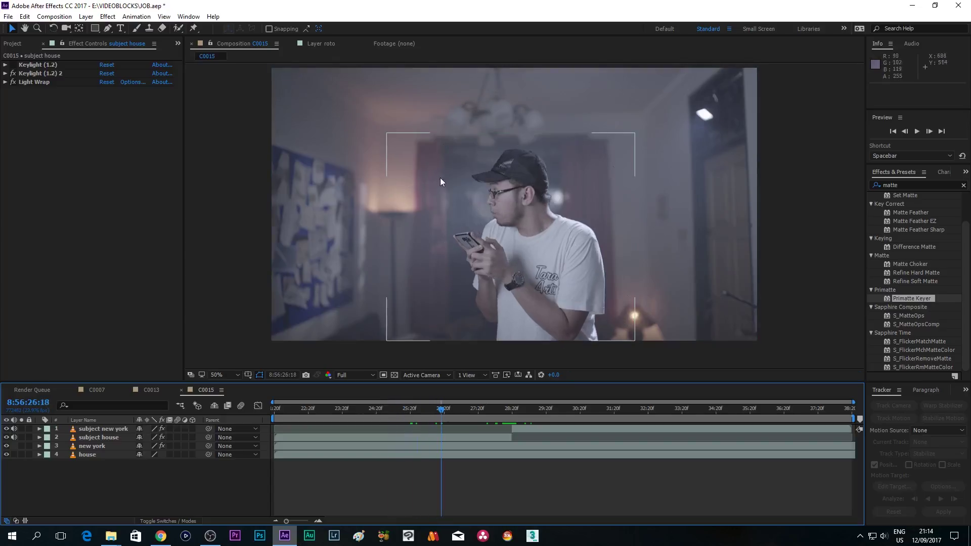
# Select the subject house layer, look through the Key Correct effects and inspect the subject's edges up close
pyautogui.click(418, 437)
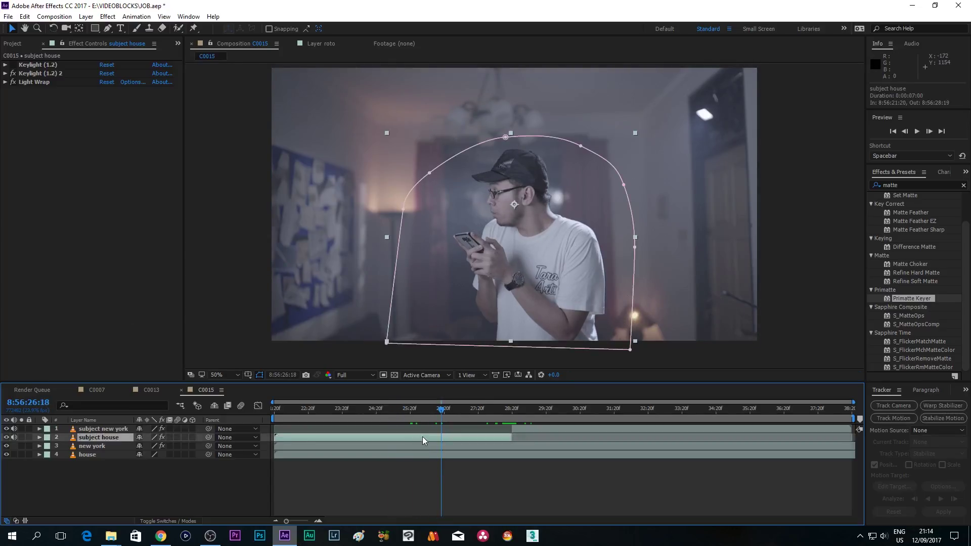
pyautogui.click(108, 16)
pyautogui.moveTo(205, 165)
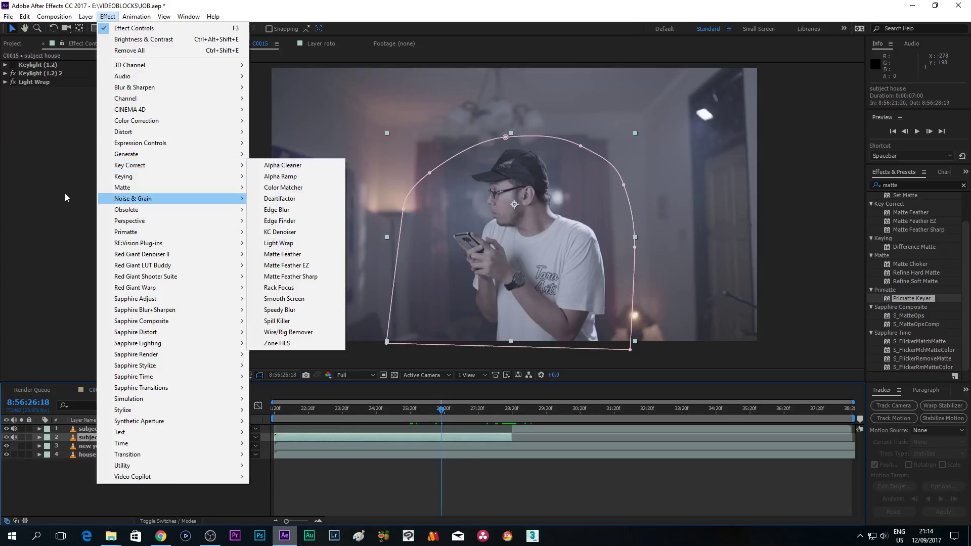
pyautogui.click(42, 187)
pyautogui.scroll(2, 543, 169)
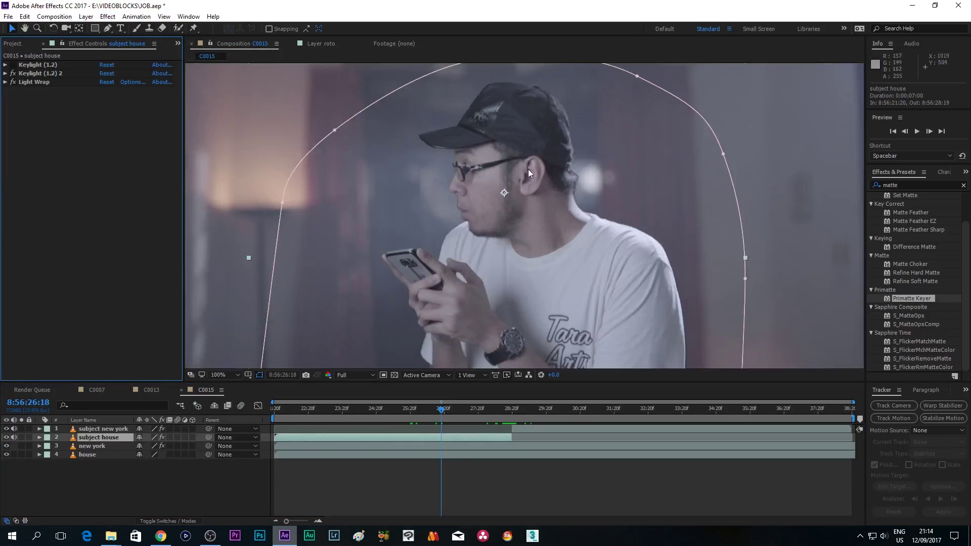
pyautogui.scroll(-2, 535, 175)
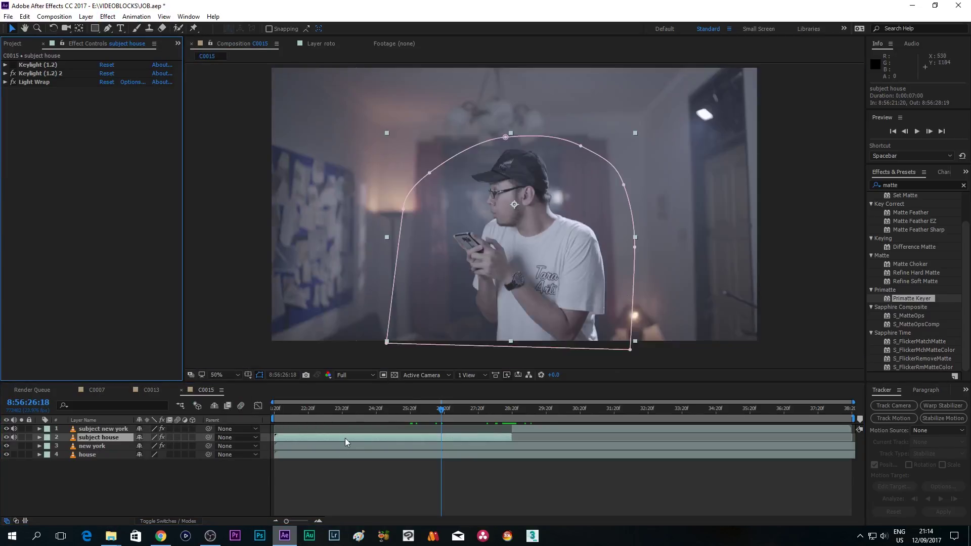
# Expand Light Wrap on the subject house layer and set its Background Layer to 4. house
pyautogui.click(5, 82)
pyautogui.click(33, 83)
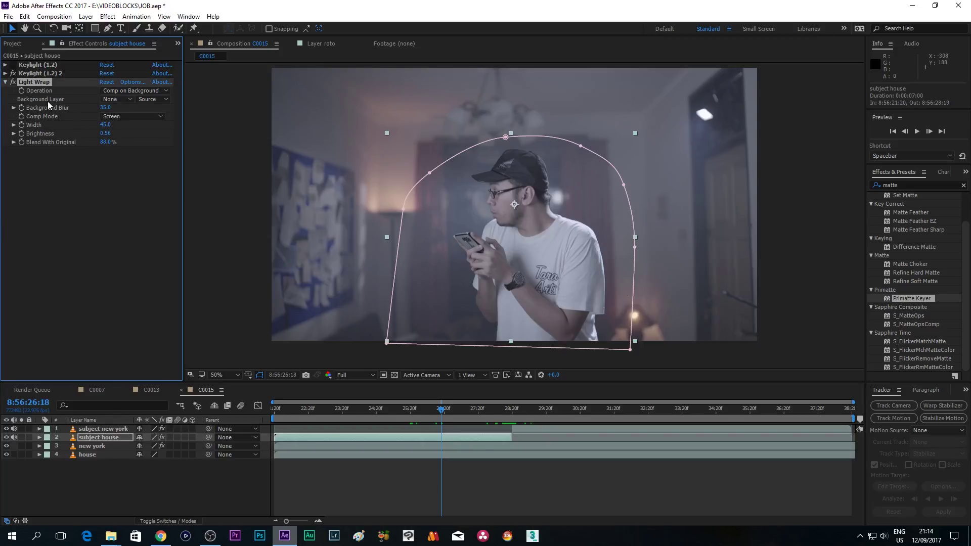
pyautogui.click(110, 100)
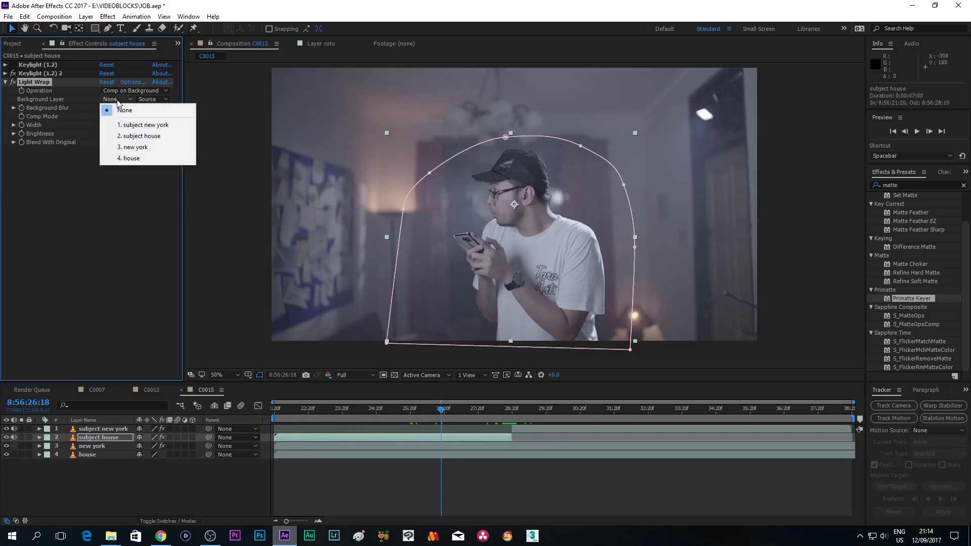
pyautogui.click(139, 158)
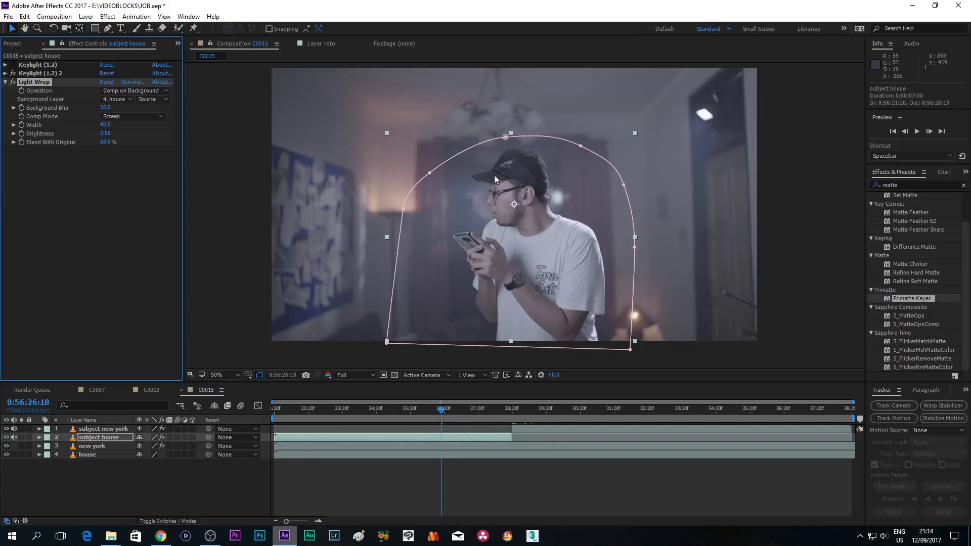
# Go to 8:56:27:12 and compare the cap's edge up close with Light Wrap off and on
pyautogui.press('.')
pyautogui.press('.')
pyautogui.click(468, 411)
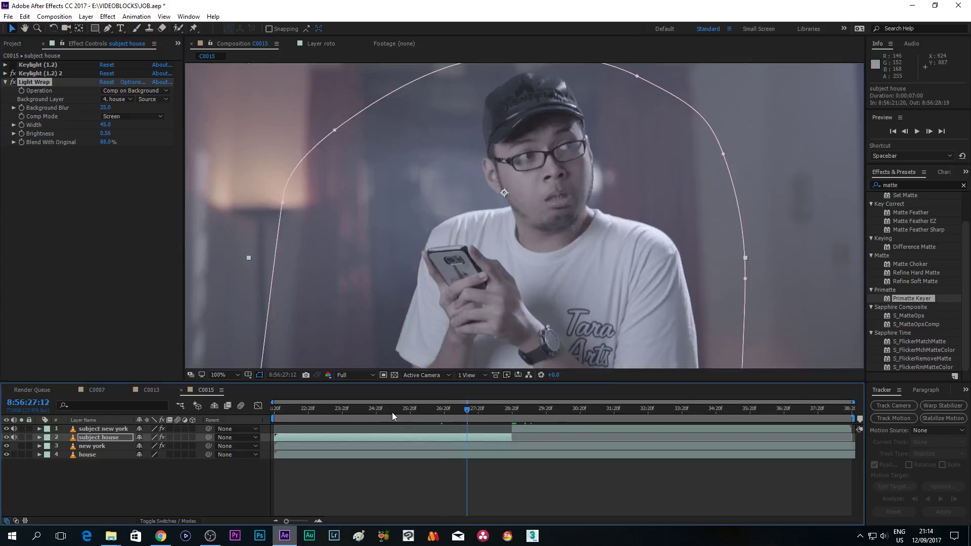
pyautogui.scroll(4, 496, 221)
pyautogui.scroll(4, 496, 220)
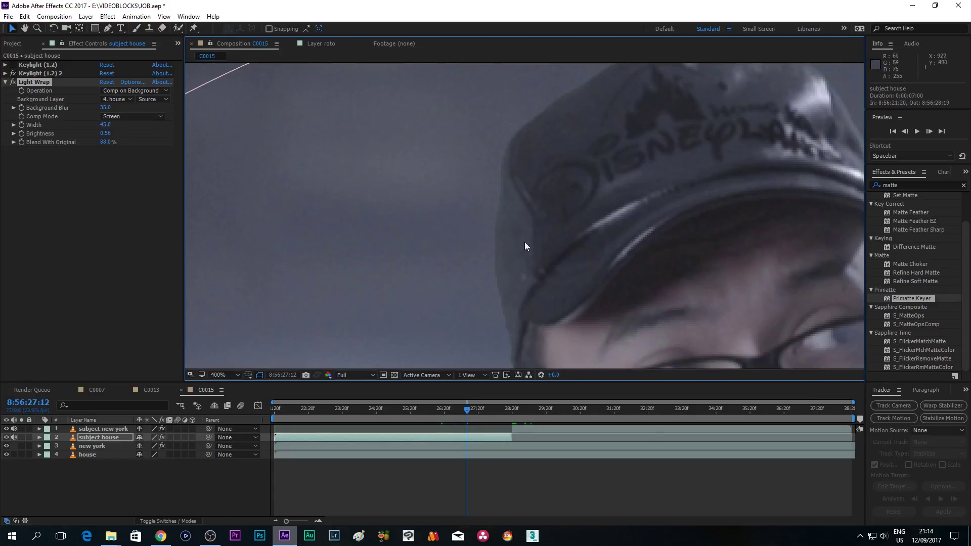
pyautogui.click(12, 83)
pyautogui.click(10, 84)
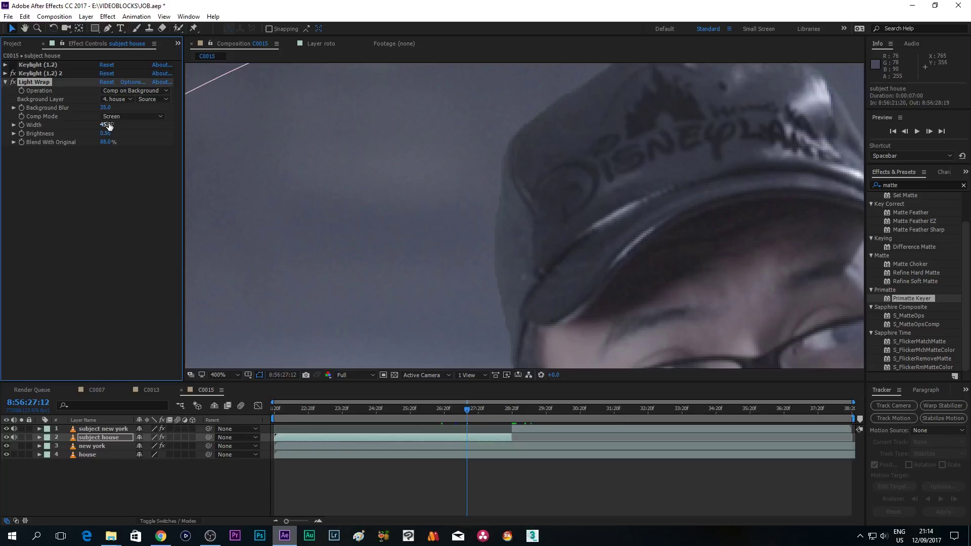
# Raise the subject house layer's Light Wrap Brightness to 1.00 and check the effect on the full frame
pyautogui.moveTo(109, 134); pyautogui.dragTo(109, 133)
pyautogui.moveTo(183, 133); pyautogui.dragTo(120, 132)
pyautogui.moveTo(181, 132); pyautogui.dragTo(99, 131)
pyautogui.moveTo(166, 131); pyautogui.dragTo(201, 132)
pyautogui.scroll(-4, 396, 163)
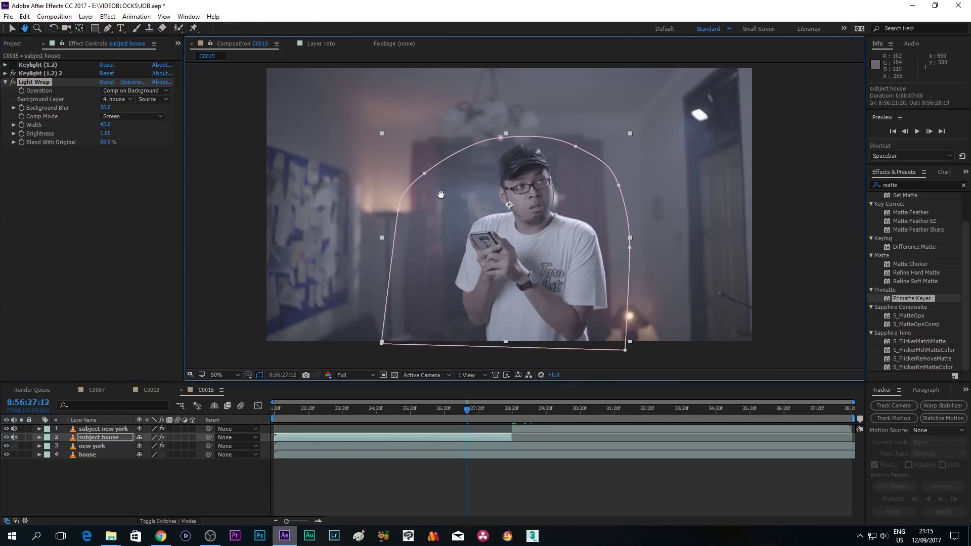
pyautogui.click(12, 84)
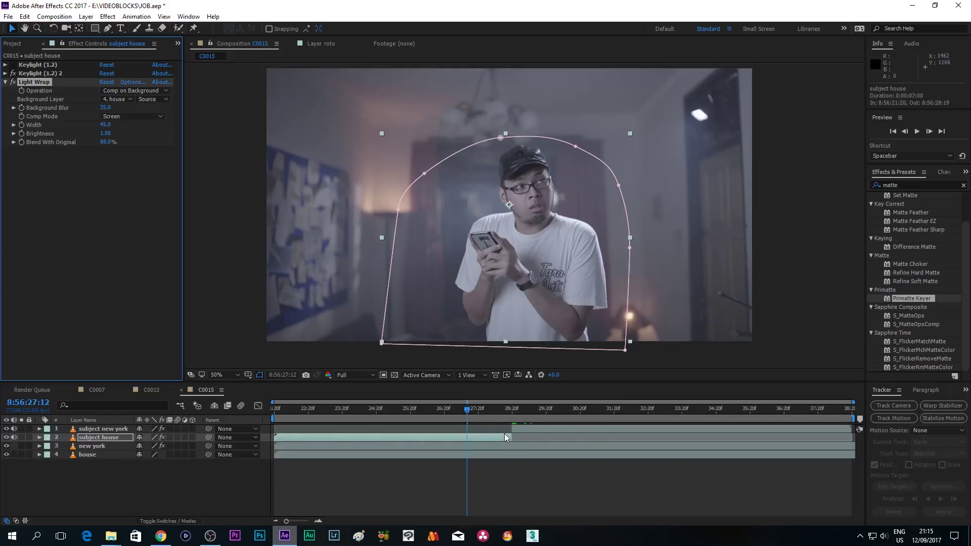
# At 8:56:29:21, set the Light Wrap Background Layer of the subject new york layer to 3. new york
pyautogui.moveTo(501, 409); pyautogui.dragTo(547, 409)
pyautogui.click(533, 428)
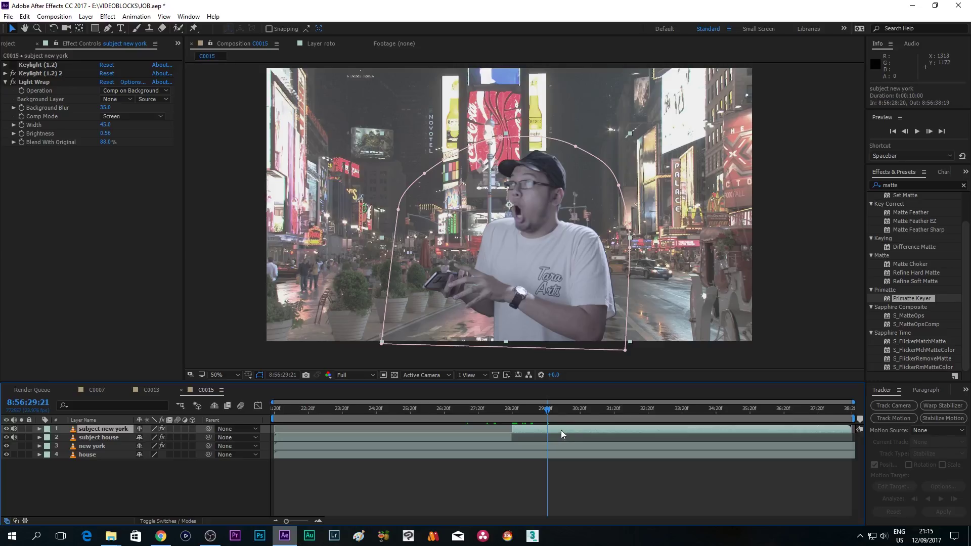
pyautogui.click(108, 16)
pyautogui.moveTo(202, 164)
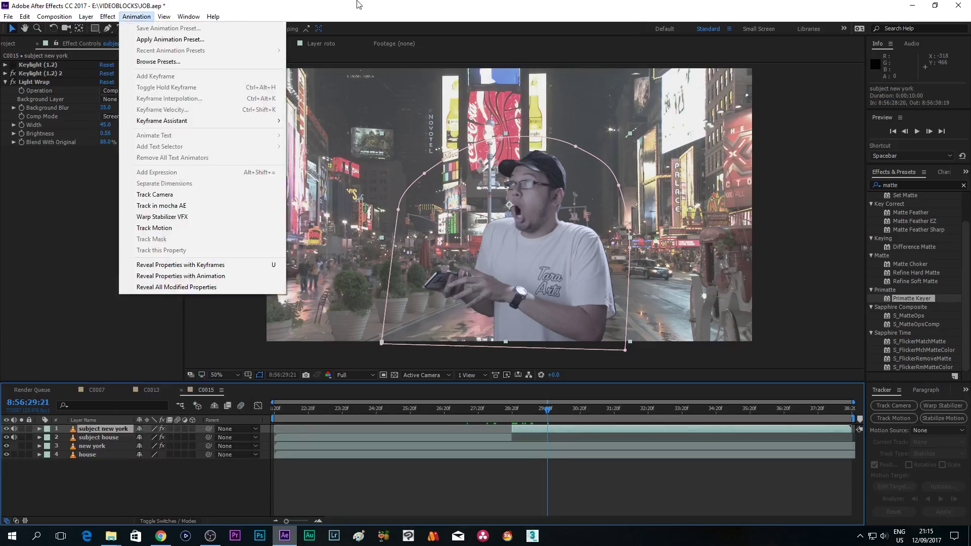
pyautogui.click(137, 16)
pyautogui.click(120, 99)
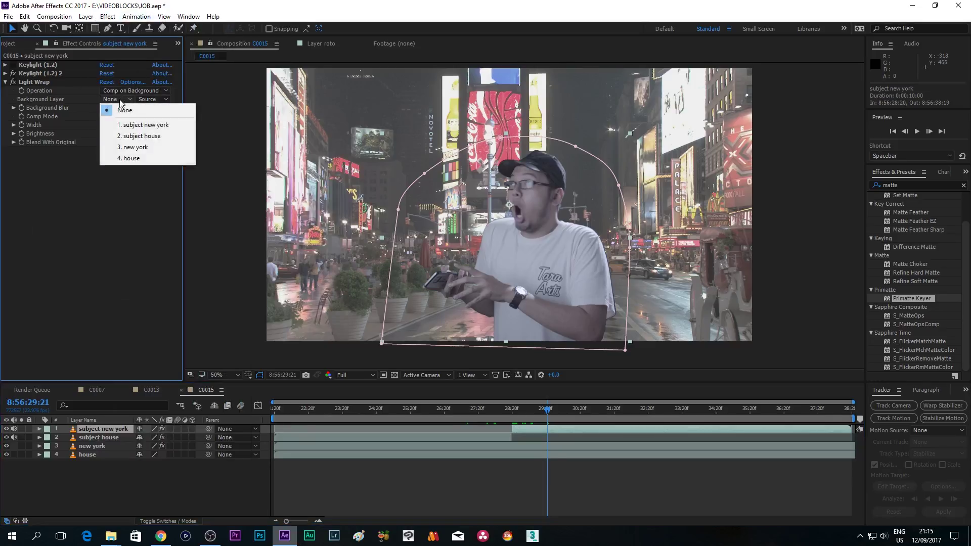
pyautogui.click(144, 146)
# Set the subject new york layer's Light Wrap Width to 57 and Brightness to 0.27
pyautogui.scroll(6, 442, 168)
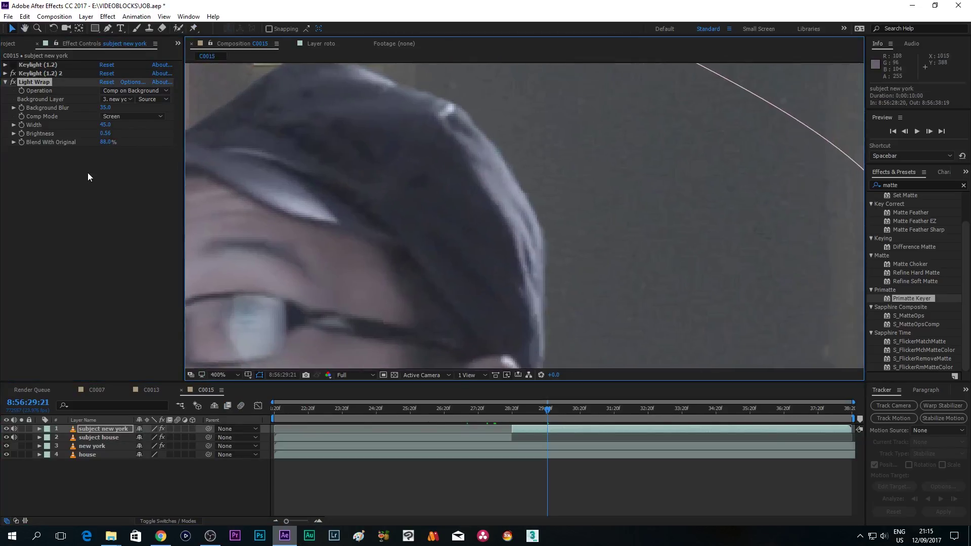
pyautogui.moveTo(111, 128); pyautogui.dragTo(117, 125)
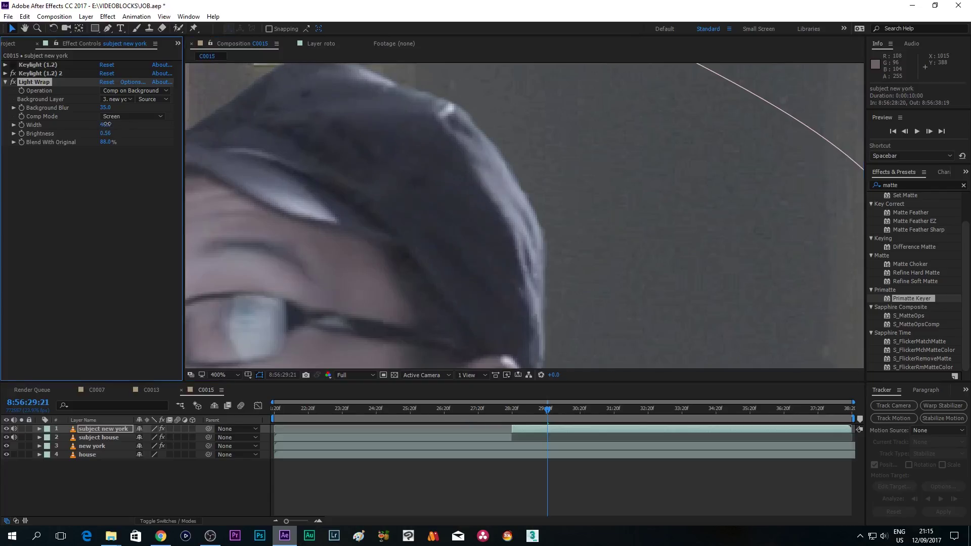
pyautogui.moveTo(111, 124); pyautogui.dragTo(123, 132)
pyautogui.scroll(-6, 436, 193)
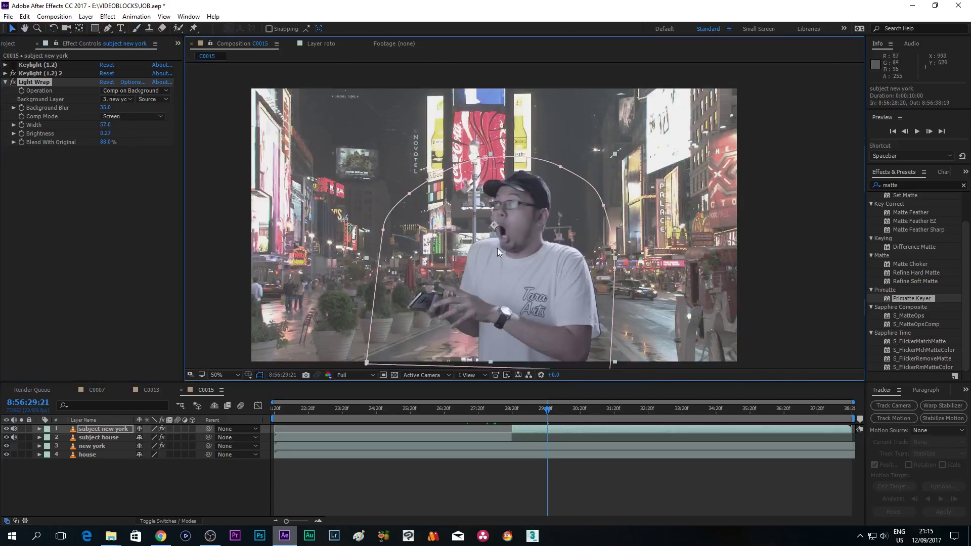
# Reduce Light Wrap's Blend With Original to 63% on the subject new york layer and check the cap's edge up close
pyautogui.moveTo(107, 142)
pyautogui.mouseDown()
pyautogui.moveTo(58, 142)
pyautogui.moveTo(101, 141)
pyautogui.mouseUp()
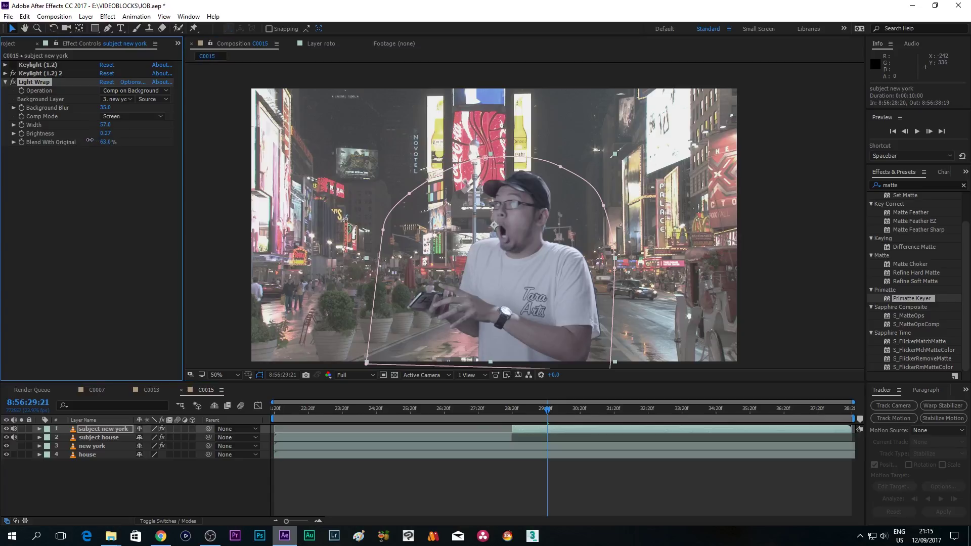
pyautogui.scroll(4, 483, 172)
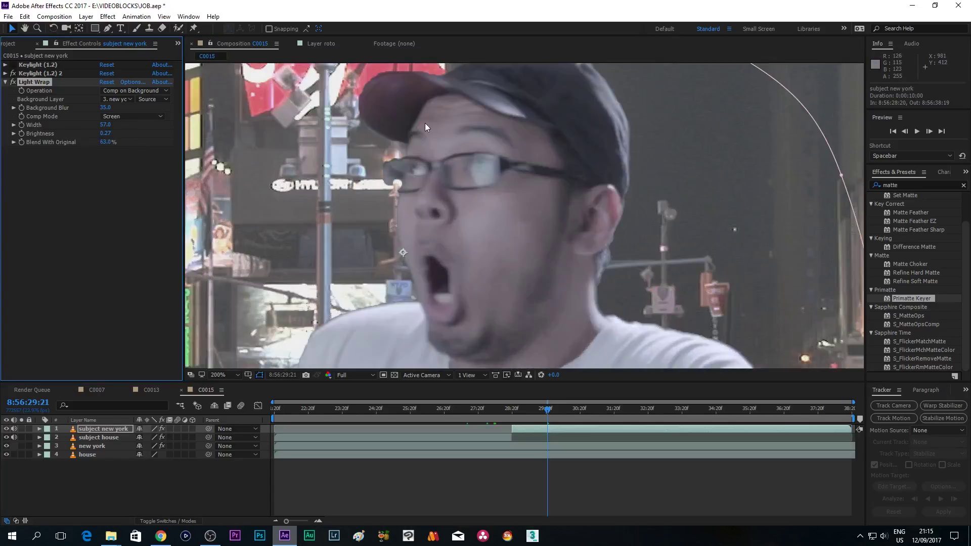
pyautogui.press('v')
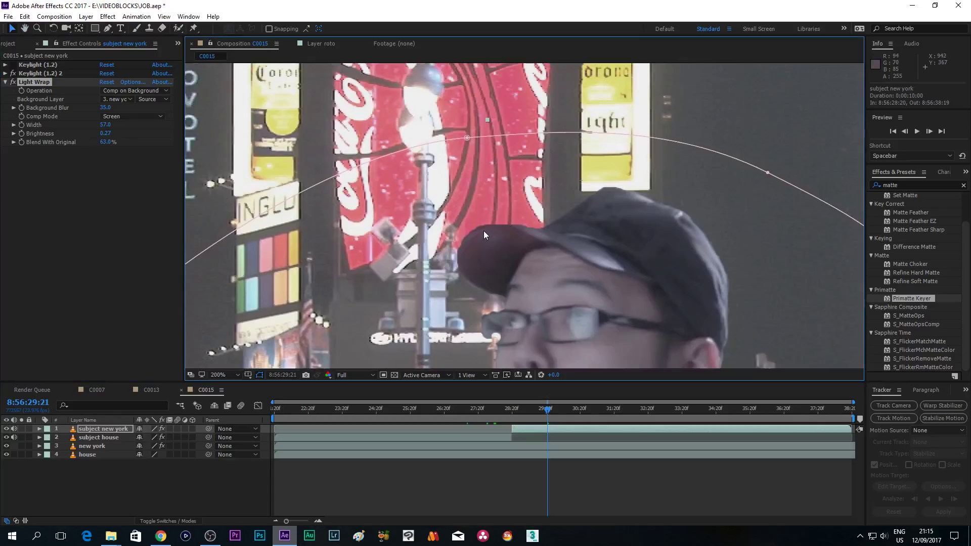
# Compare the subject new york layer with Light Wrap off and on, at the cap's edge and across the full frame
pyautogui.click(14, 85)
pyautogui.click(13, 83)
pyautogui.click(13, 82)
pyautogui.click(13, 83)
pyautogui.click(13, 83)
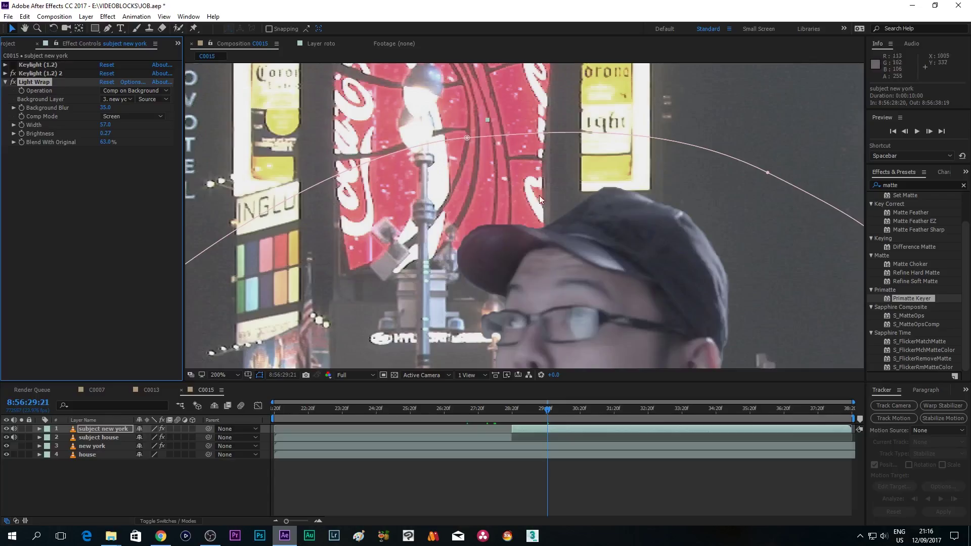
pyautogui.scroll(-3, 549, 196)
pyautogui.moveTo(569, 259); pyautogui.dragTo(584, 175)
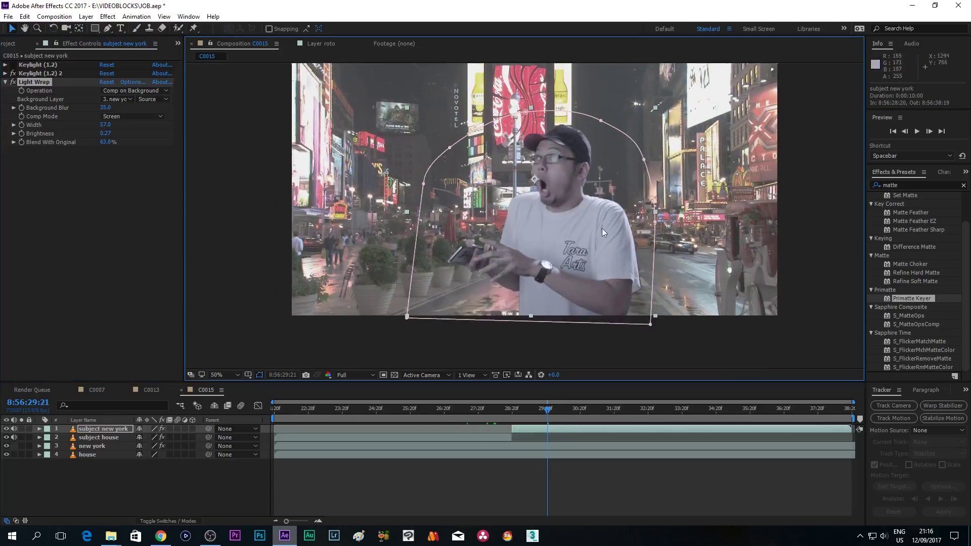
pyautogui.moveTo(602, 229); pyautogui.dragTo(593, 241)
pyautogui.press('v')
pyautogui.click(221, 200)
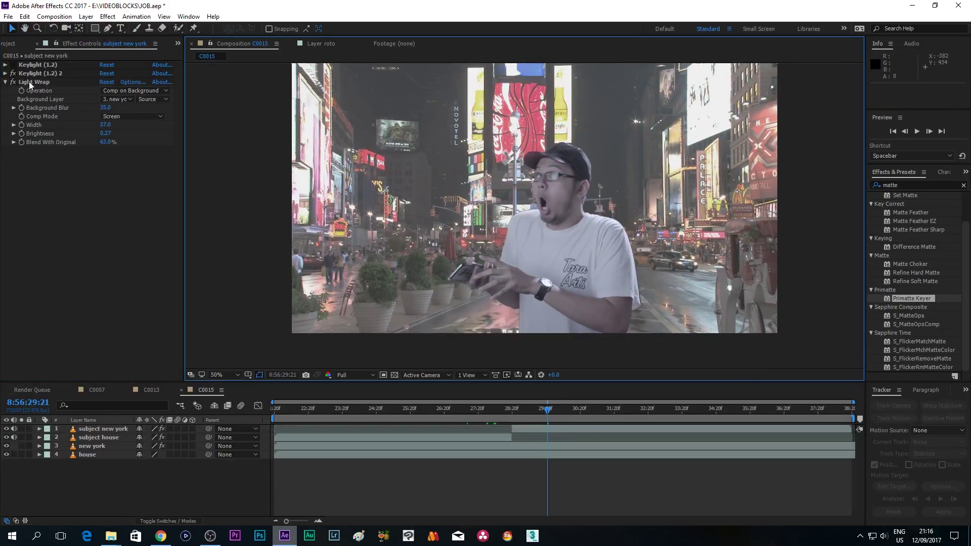
pyautogui.moveTo(461, 180); pyautogui.dragTo(447, 199)
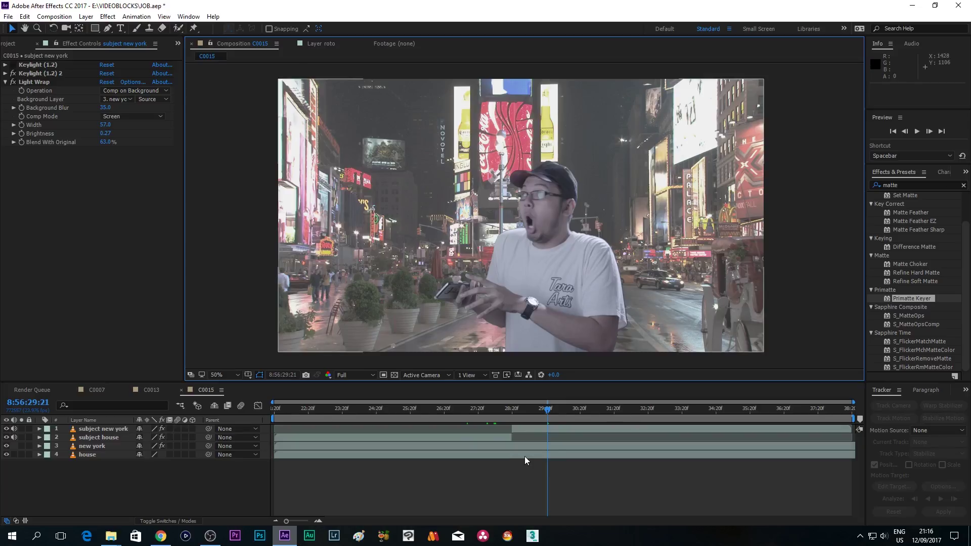
# Apply Color Matcher to the new york background layer with 1. subject new york as its Target Layer
pyautogui.click(557, 448)
pyautogui.click(113, 19)
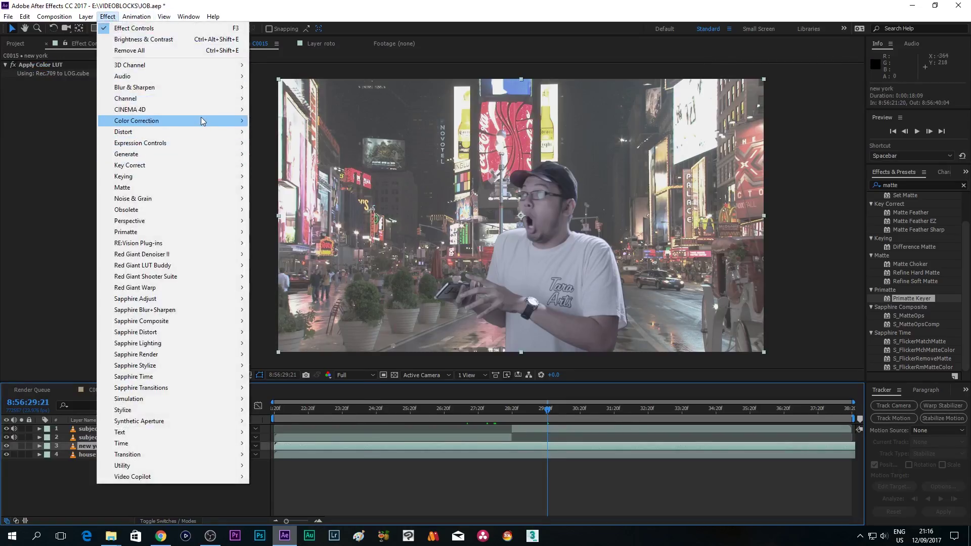
pyautogui.moveTo(202, 118)
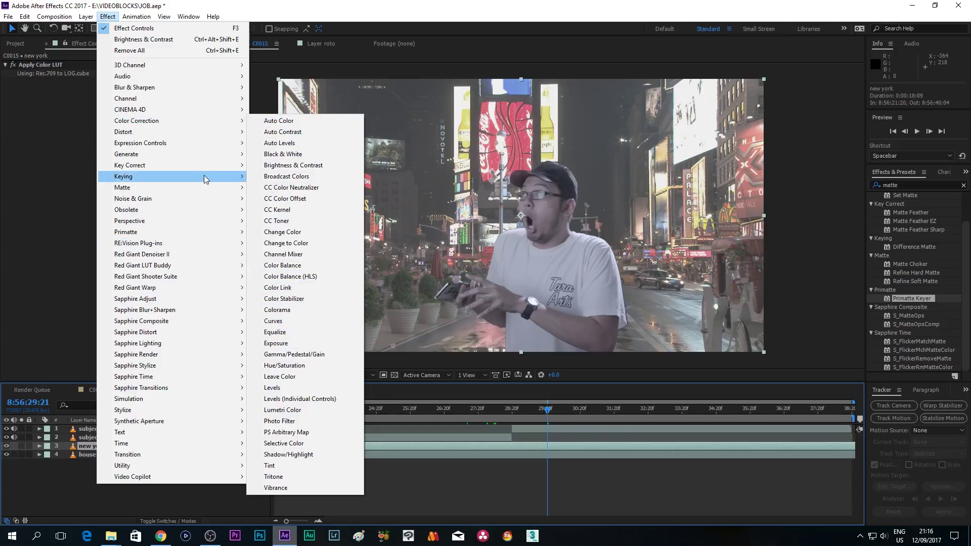
pyautogui.moveTo(204, 167)
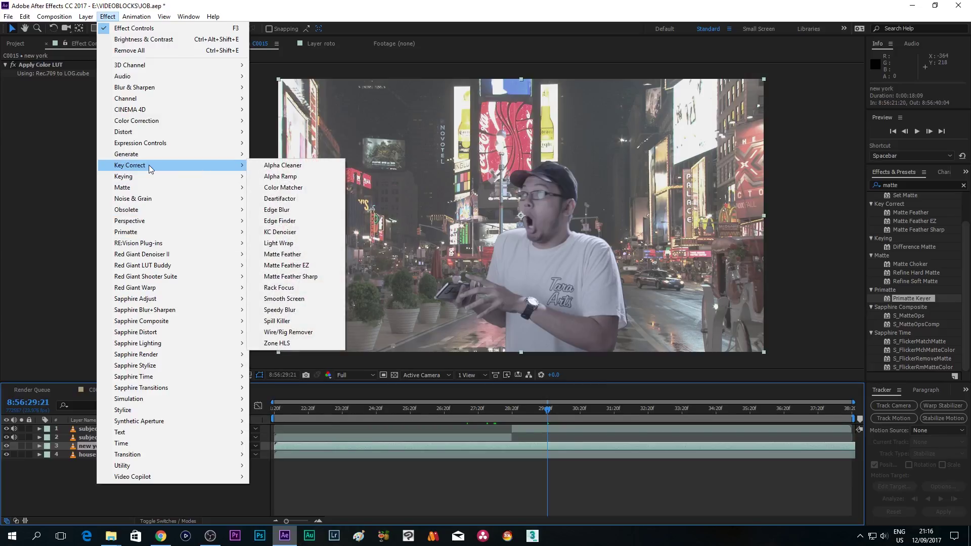
pyautogui.click(303, 188)
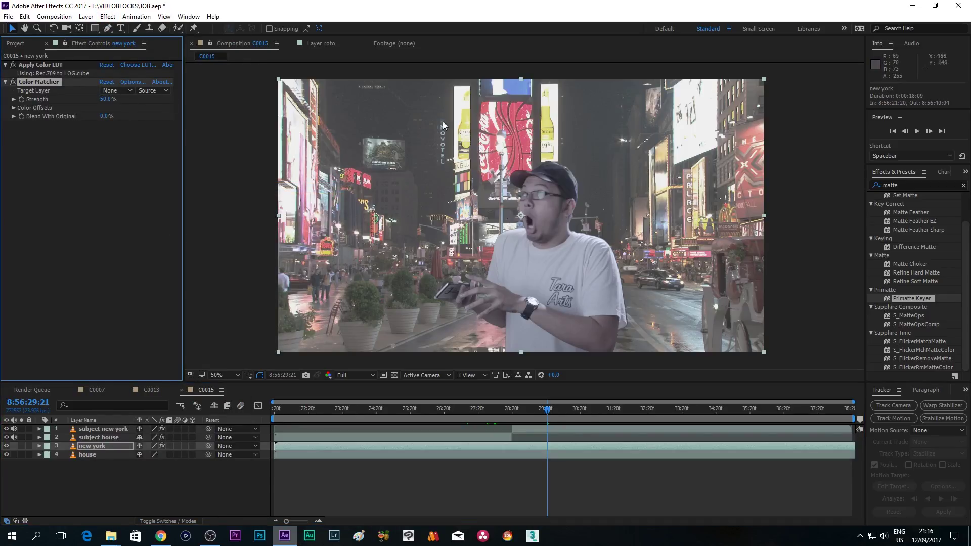
pyautogui.click(126, 91)
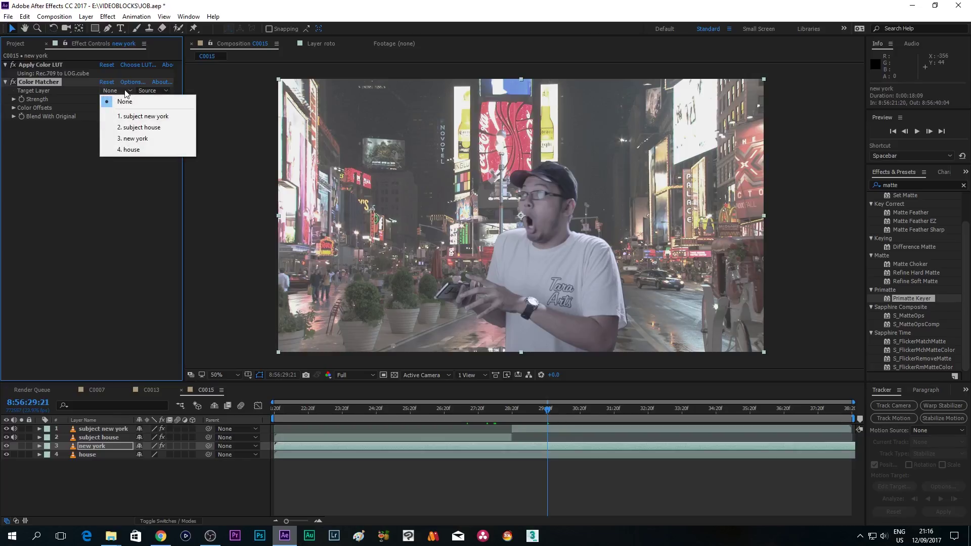
pyautogui.click(133, 119)
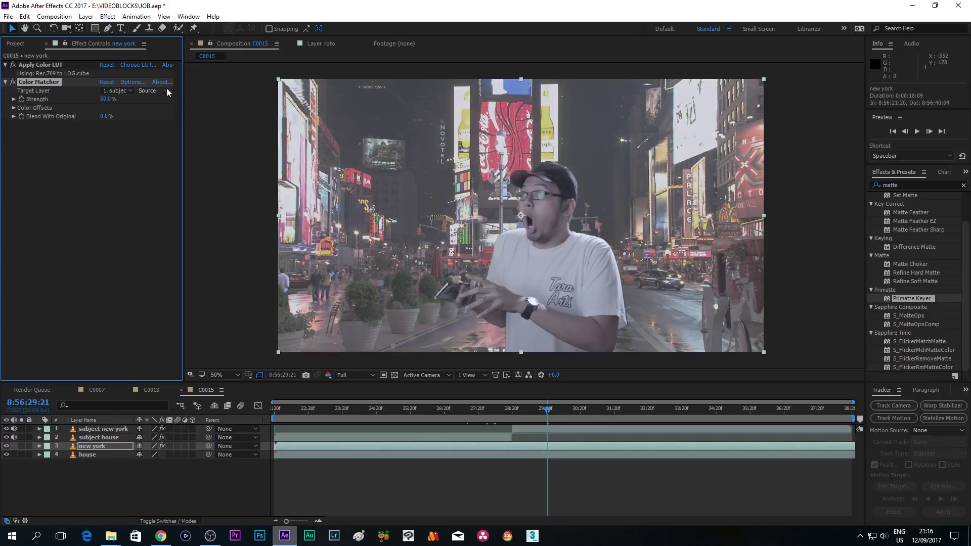
# Add Brightness & Contrast with Contrast 89 and Camera Lens Blur with Blur Radius 7.9 to the new york layer
pyautogui.click(108, 16)
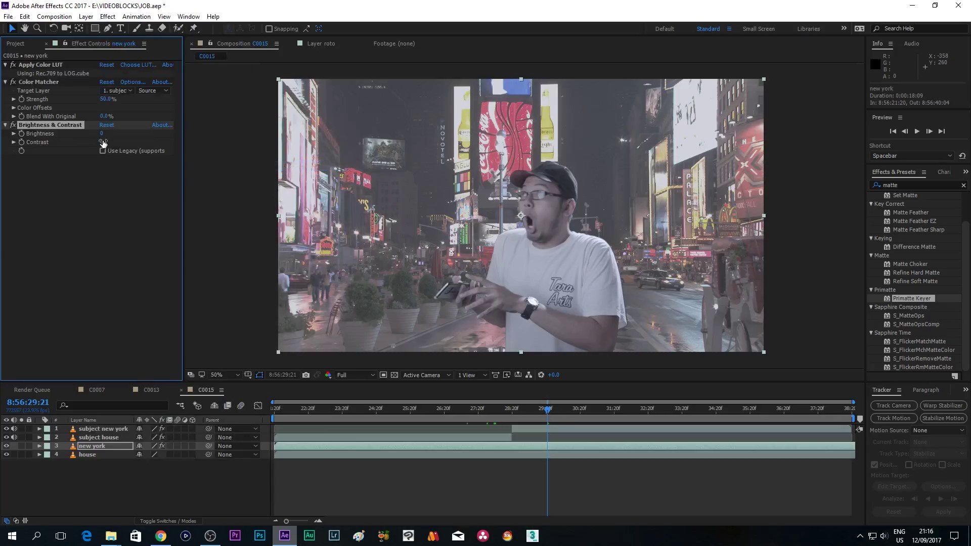
pyautogui.moveTo(112, 142); pyautogui.dragTo(147, 141)
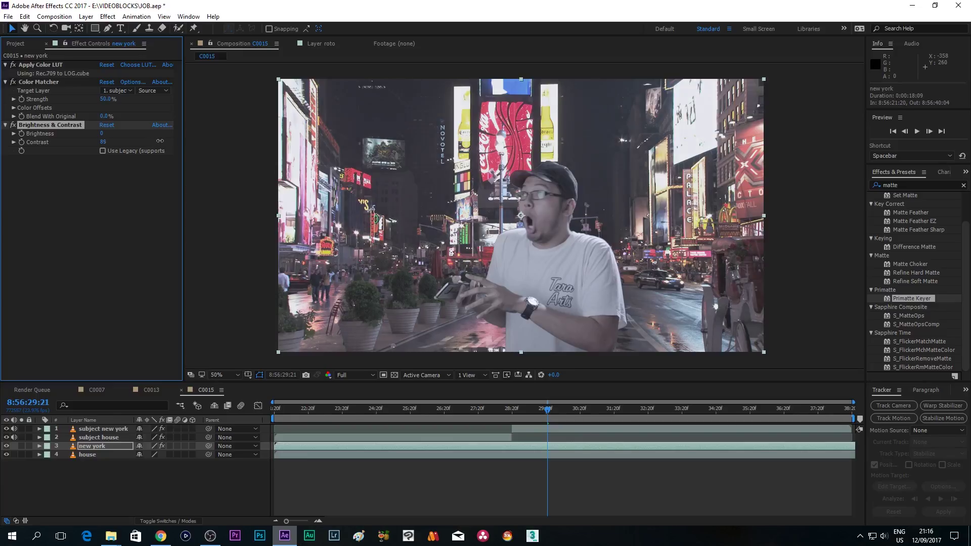
pyautogui.click(115, 19)
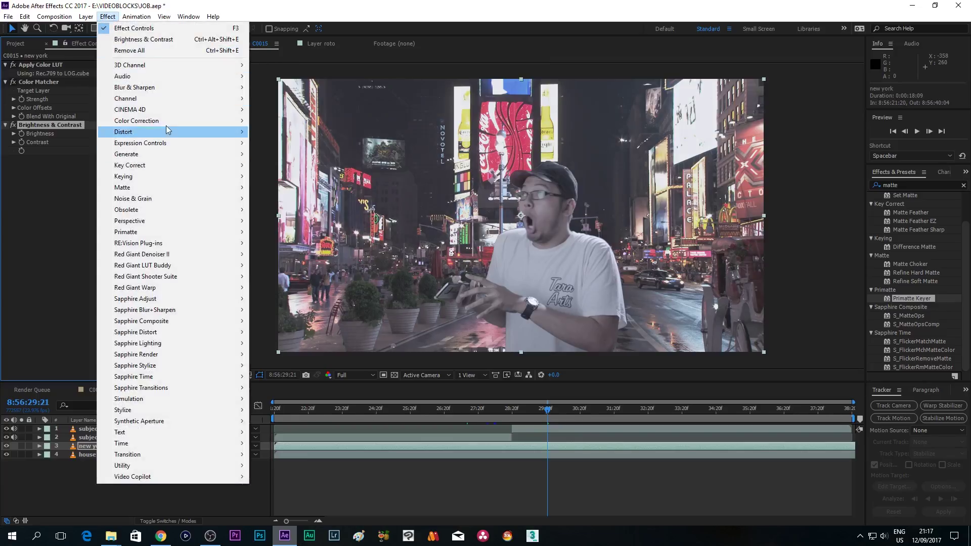
pyautogui.moveTo(165, 88)
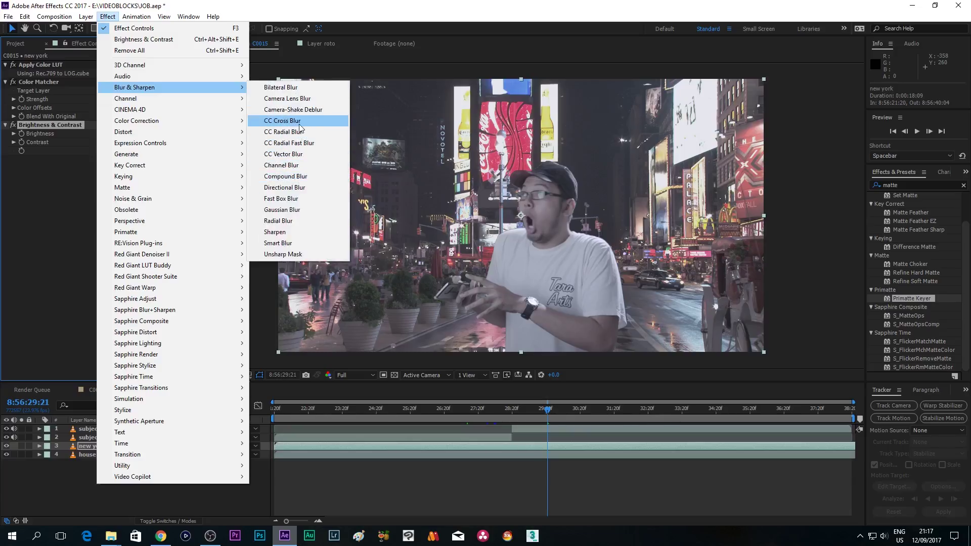
pyautogui.click(304, 102)
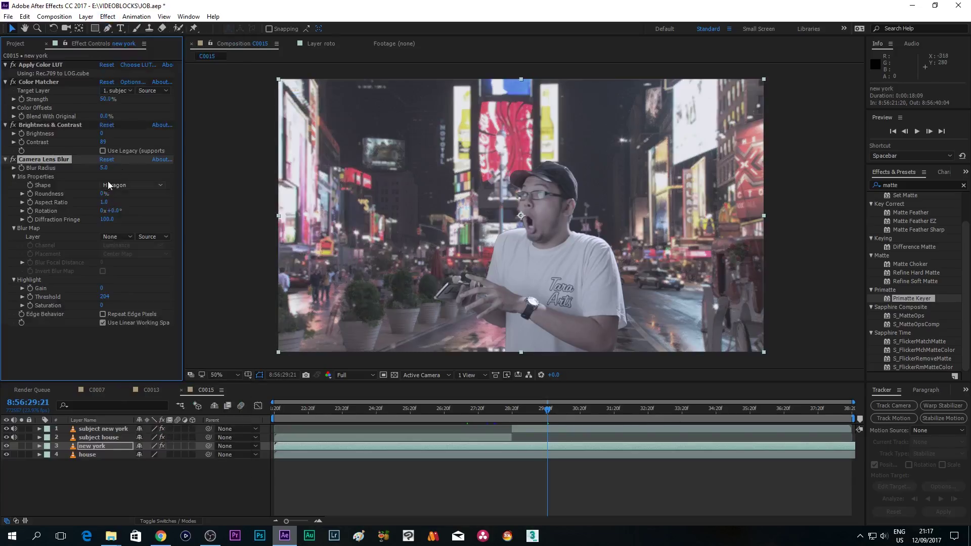
pyautogui.click(15, 168)
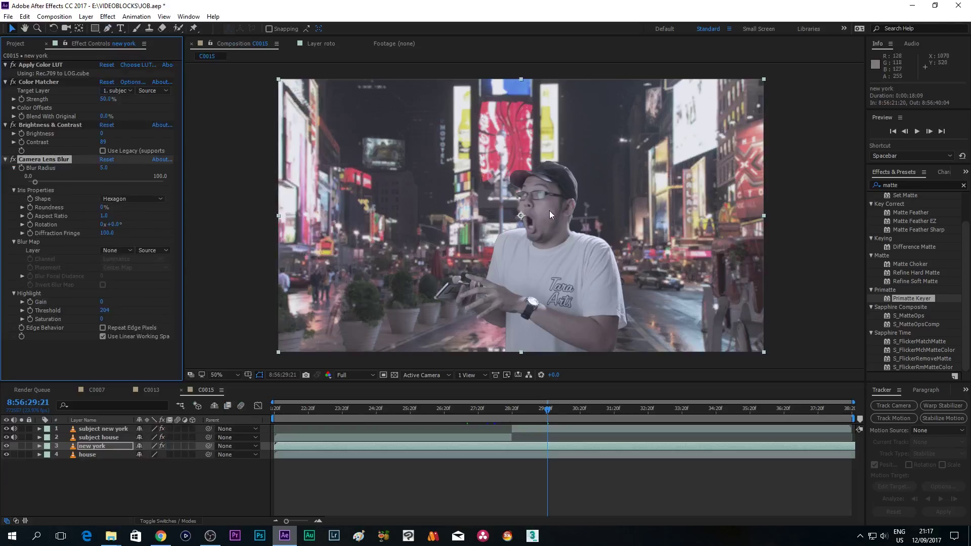
pyautogui.moveTo(36, 181); pyautogui.dragTo(39, 181)
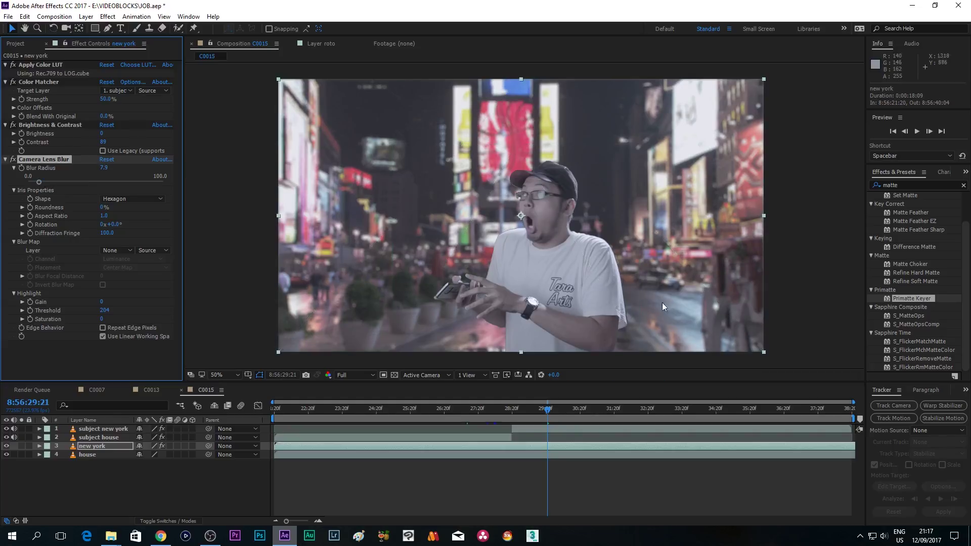
pyautogui.click(811, 224)
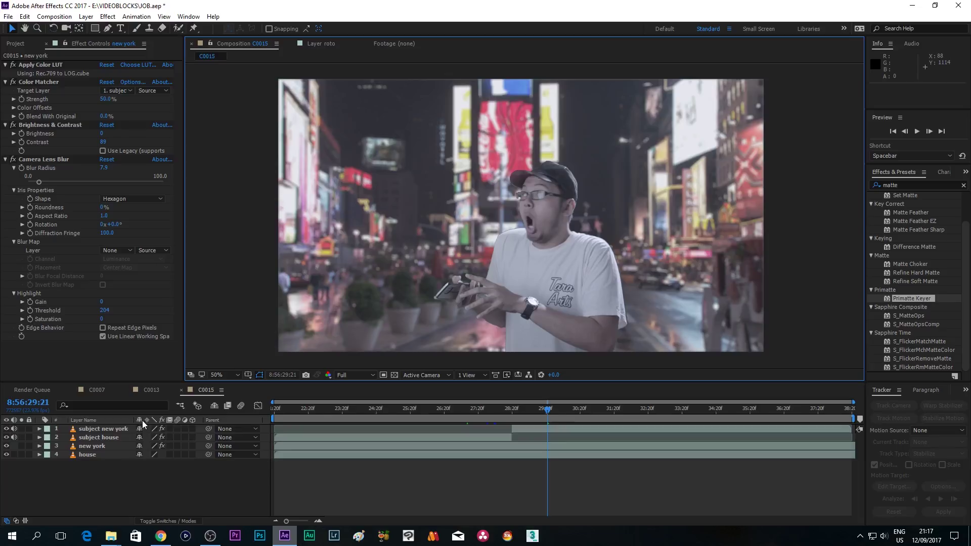
# Create an adjustment layer above all the others and apply the Stylize Glow effect to it
pyautogui.click(86, 16)
pyautogui.moveTo(116, 29)
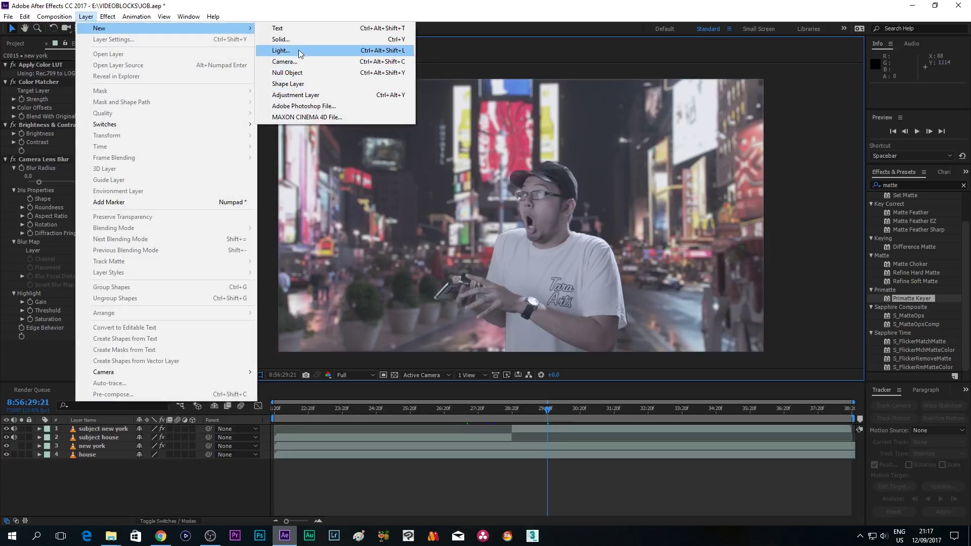
pyautogui.click(304, 95)
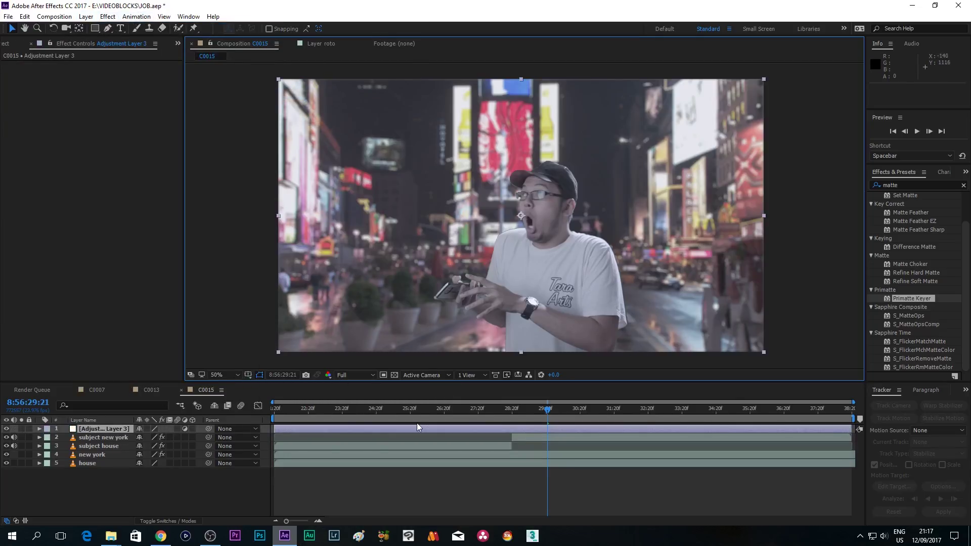
pyautogui.click(107, 16)
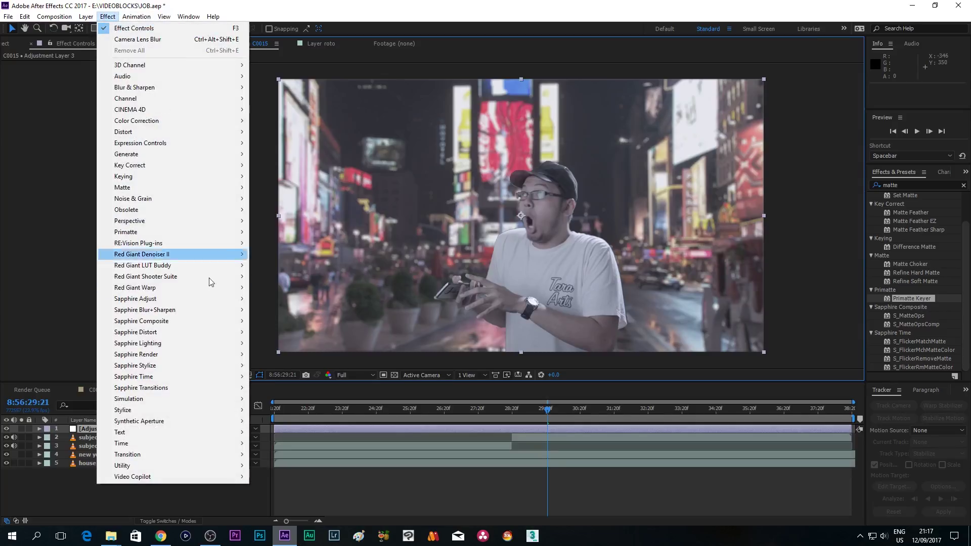
pyautogui.moveTo(197, 409)
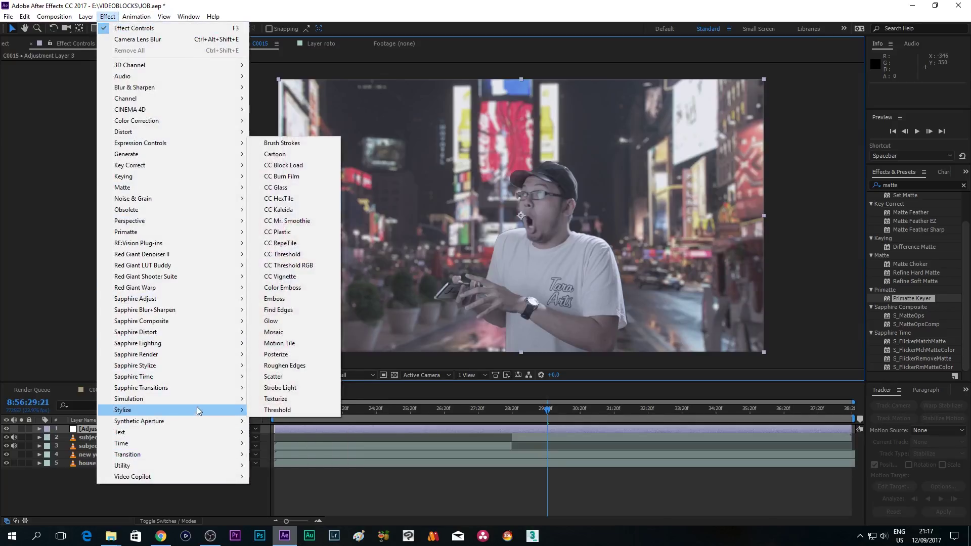
pyautogui.click(305, 322)
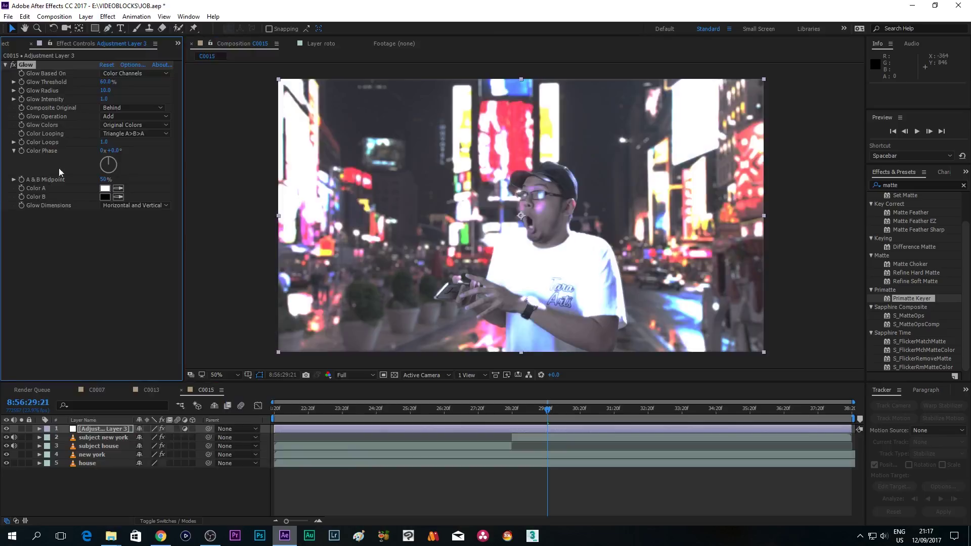
# Set the adjustment layer's Glow Threshold to 89%, Glow Radius to 230 and Glow Intensity to 0.7
pyautogui.moveTo(102, 81); pyautogui.dragTo(165, 92)
pyautogui.moveTo(109, 102); pyautogui.dragTo(197, 77)
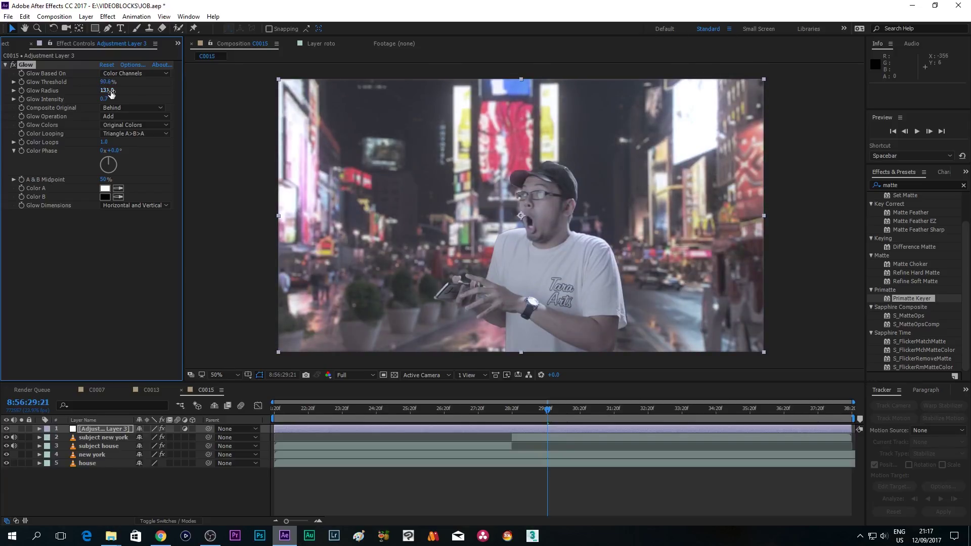
pyautogui.moveTo(90, 91); pyautogui.dragTo(119, 81)
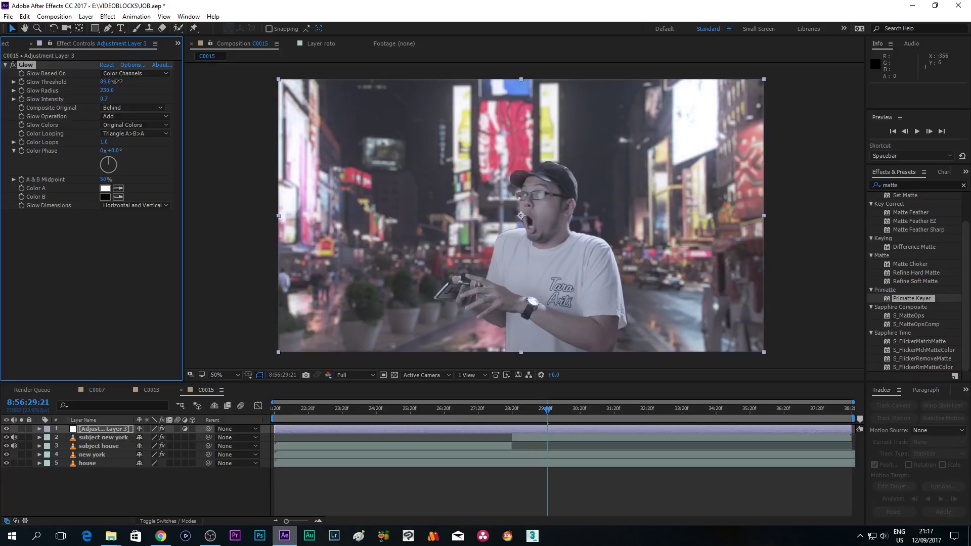
# Overlap the two subject layers by extending subject house's end to 8:56:28:22 and starting subject new york at 8:56:28:19
pyautogui.moveTo(496, 414); pyautogui.dragTo(514, 416)
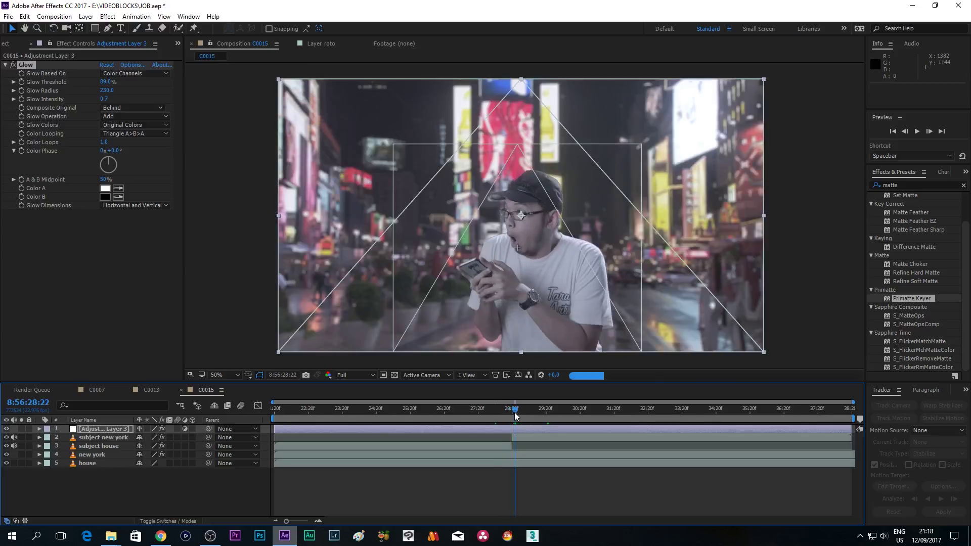
pyautogui.moveTo(287, 521); pyautogui.dragTo(305, 522)
pyautogui.click(546, 445)
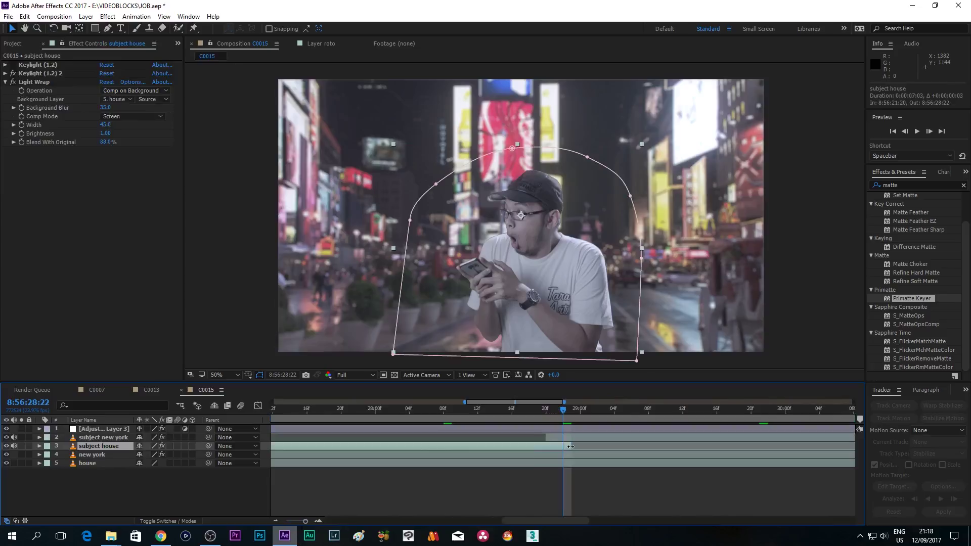
pyautogui.moveTo(546, 438); pyautogui.dragTo(538, 438)
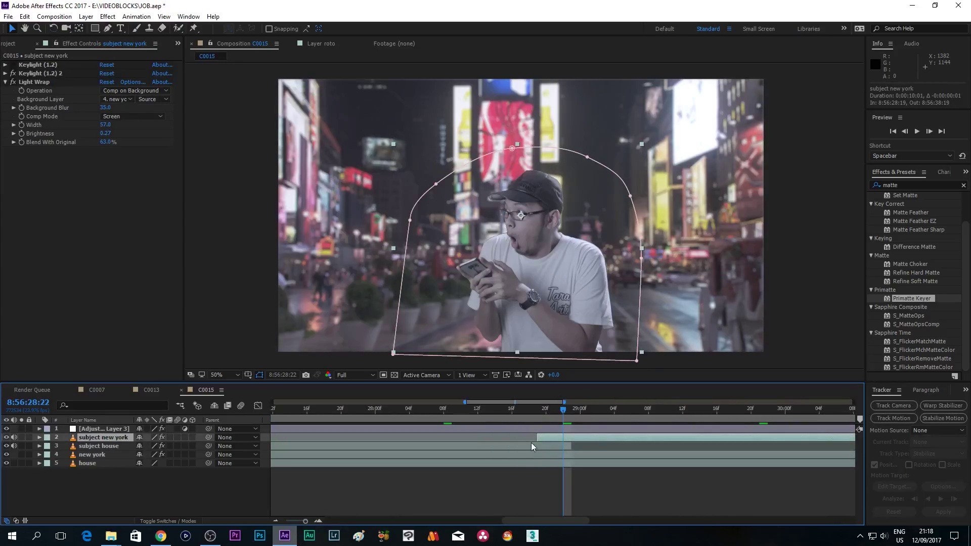
pyautogui.click(531, 444)
# Keyframe subject house's Opacity from 100% at 8:56:28:19 to 0% at 8:56:28:23, and shift the first keyframe two frames closer to the last
pyautogui.click(532, 412)
pyautogui.click(535, 413)
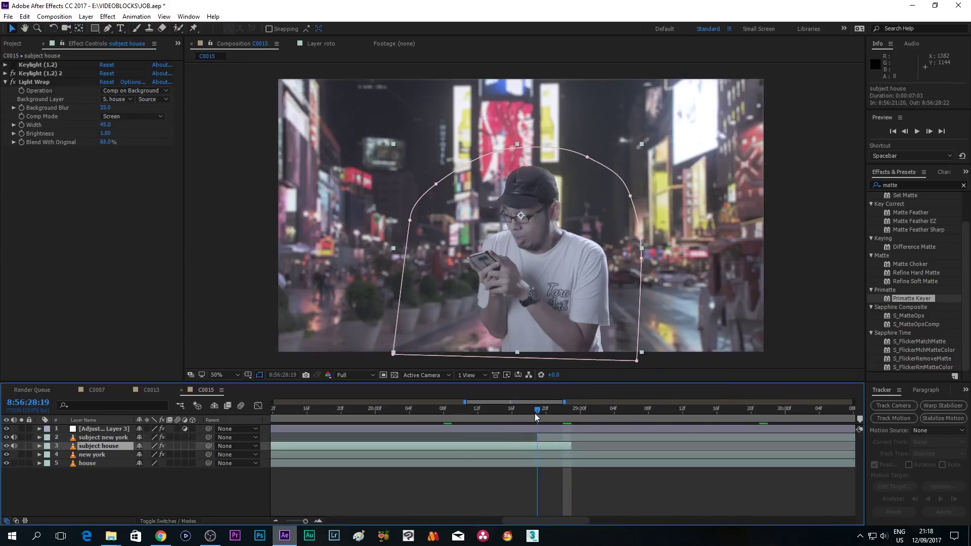
pyautogui.click(39, 446)
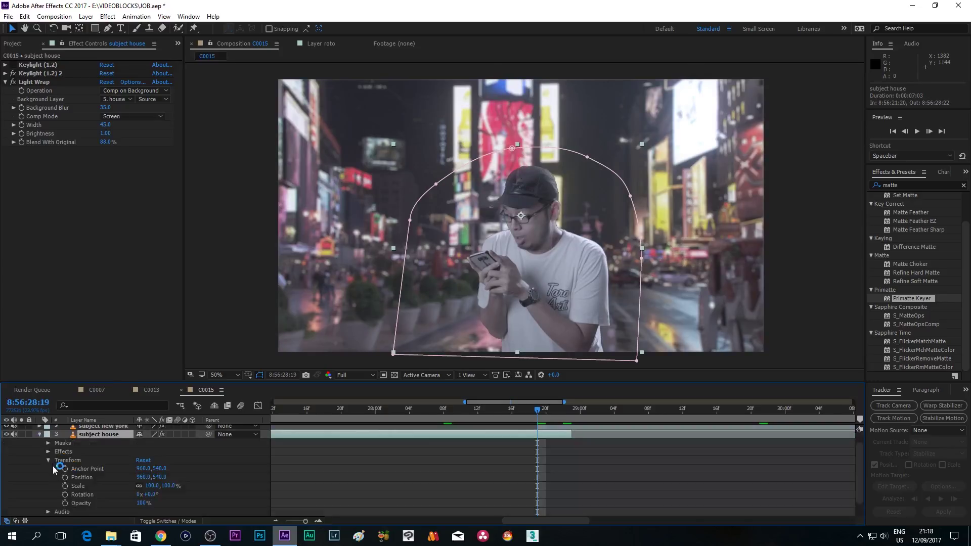
pyautogui.click(65, 508)
pyautogui.click(571, 410)
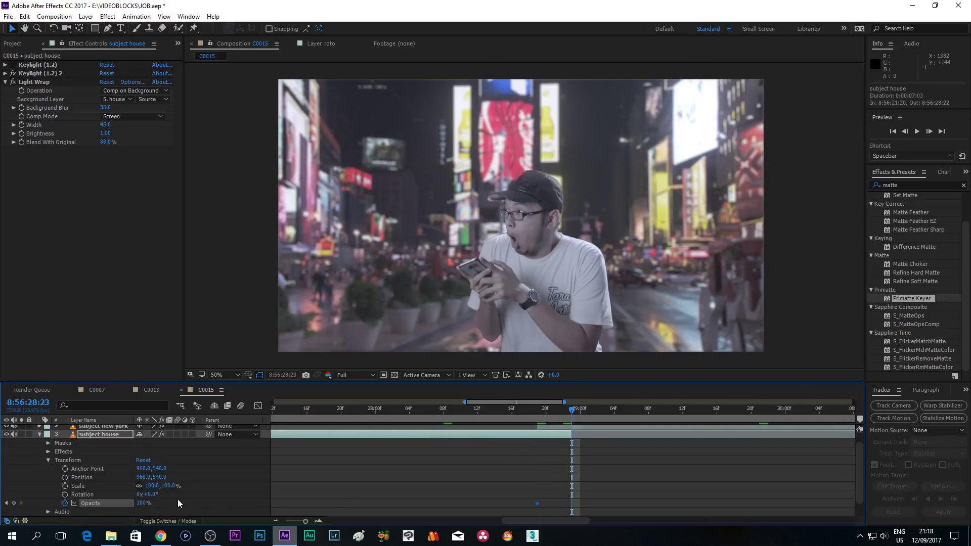
pyautogui.moveTo(143, 503); pyautogui.dragTo(42, 497)
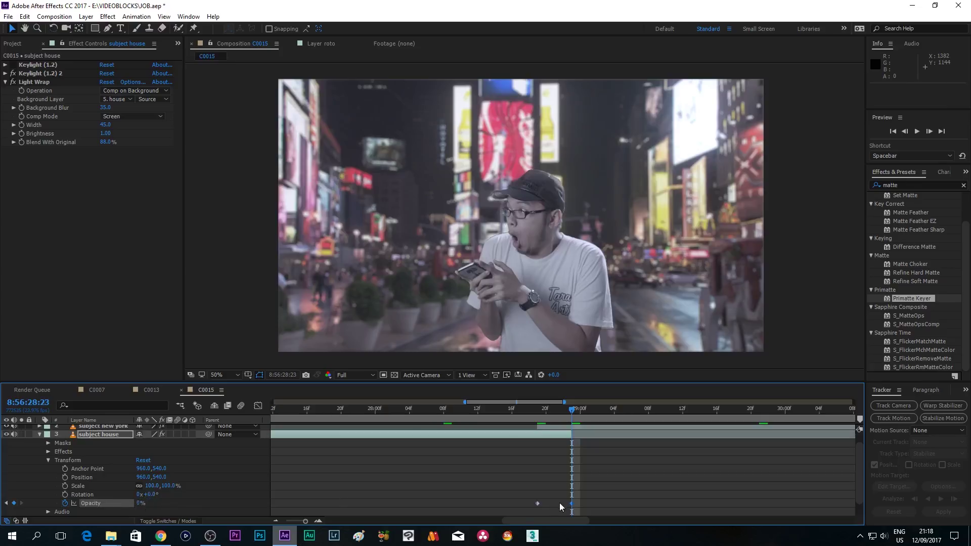
pyautogui.moveTo(539, 503); pyautogui.dragTo(557, 505)
# Keyframe subject new york's Opacity to fade in from 8:56:28:19 to 100% at 8:56:28:22
pyautogui.click(74, 428)
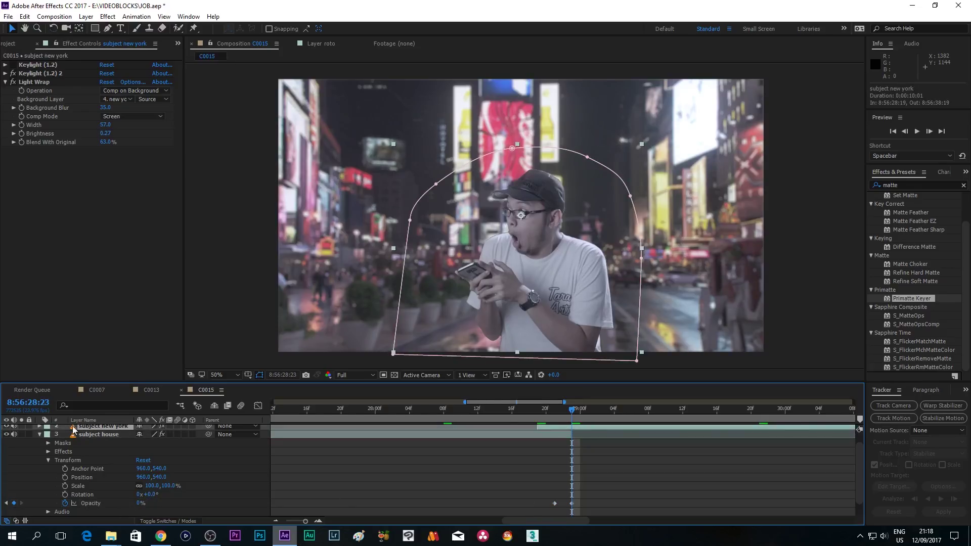
pyautogui.click(39, 427)
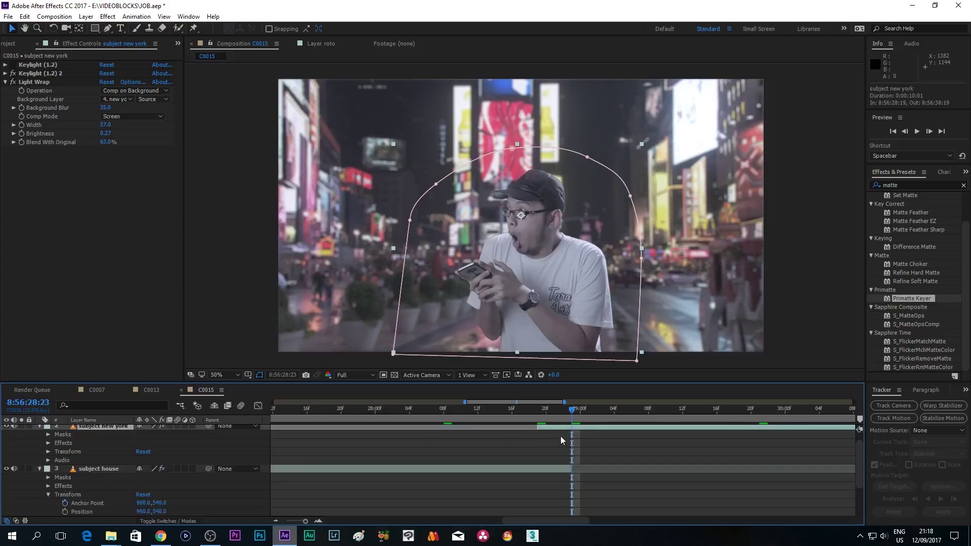
pyautogui.click(566, 411)
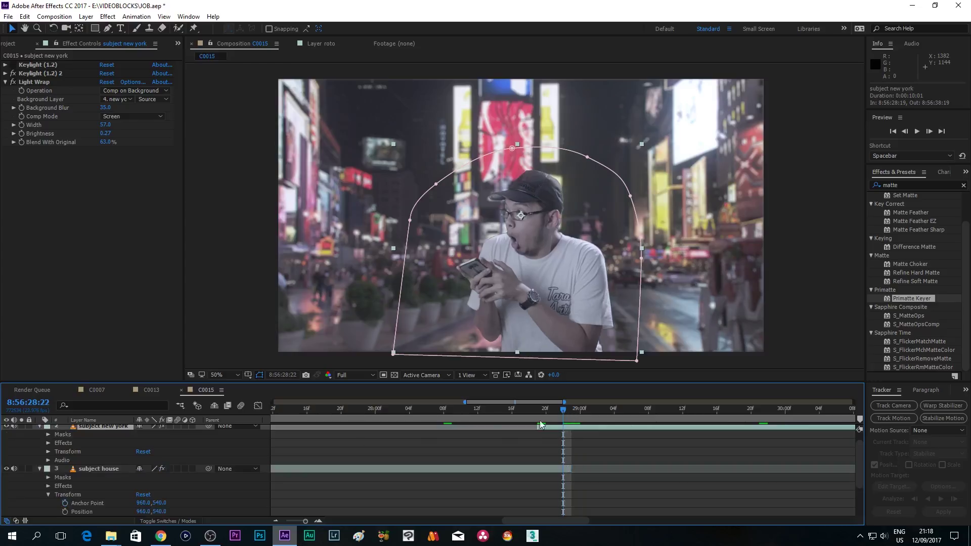
pyautogui.click(49, 452)
pyautogui.click(66, 495)
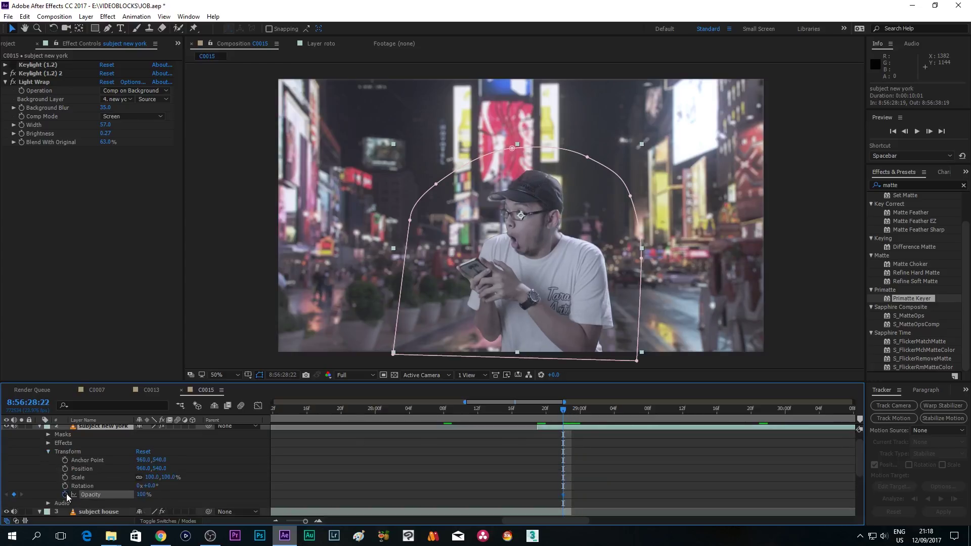
pyautogui.moveTo(564, 494); pyautogui.dragTo(587, 495)
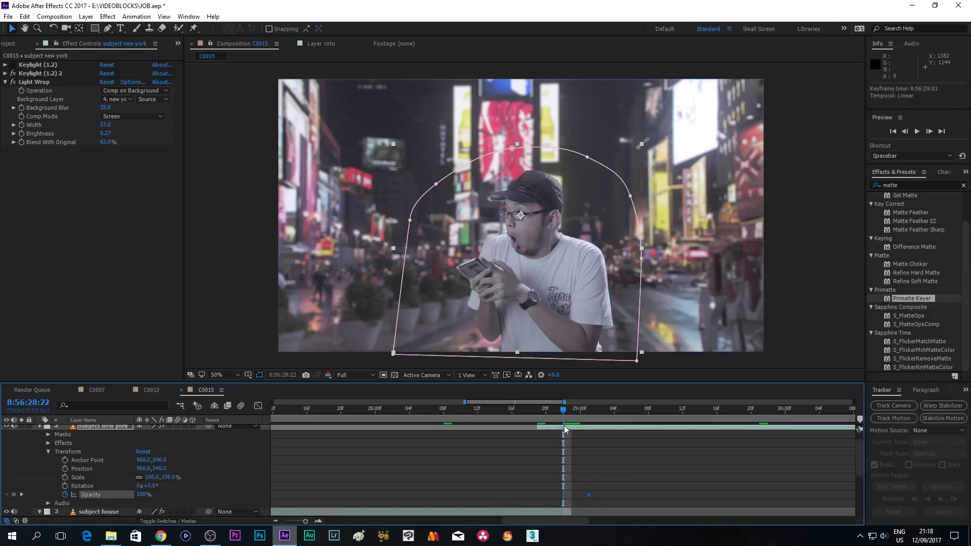
pyautogui.press('pageup')
pyautogui.moveTo(140, 495); pyautogui.dragTo(122, 494)
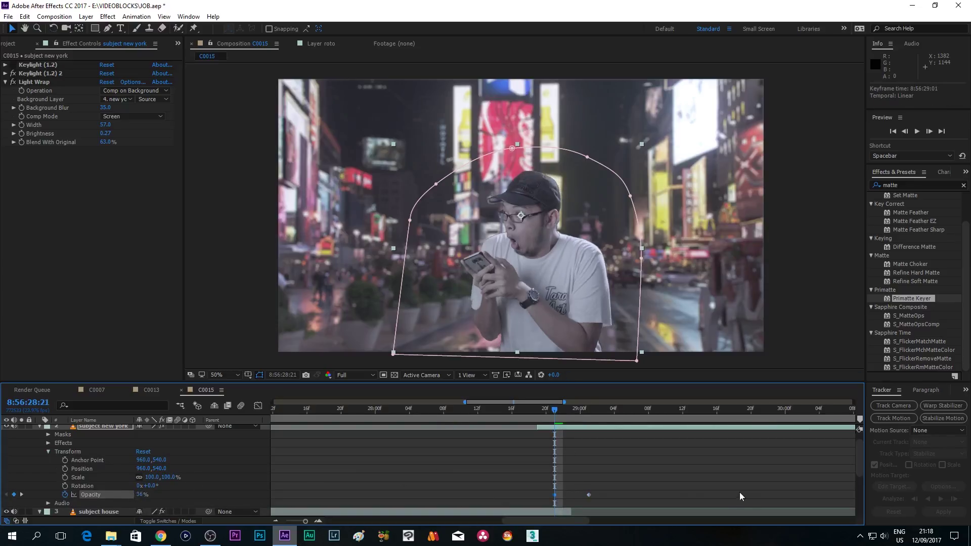
pyautogui.moveTo(554, 494)
pyautogui.mouseDown()
pyautogui.moveTo(532, 494)
pyautogui.moveTo(588, 495)
pyautogui.moveTo(563, 495)
pyautogui.mouseUp()
# Preview the crossfade up to 8:56:28:23, and collapse the properties of subject new york and subject house
pyautogui.click(533, 415)
pyautogui.moveTo(541, 416); pyautogui.dragTo(572, 415)
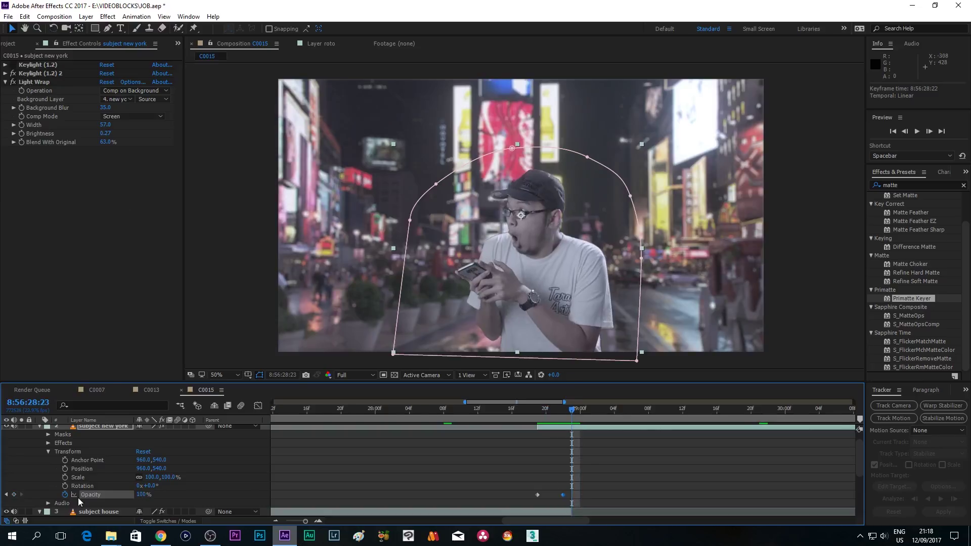
pyautogui.scroll(1, 84, 480)
pyautogui.click(40, 437)
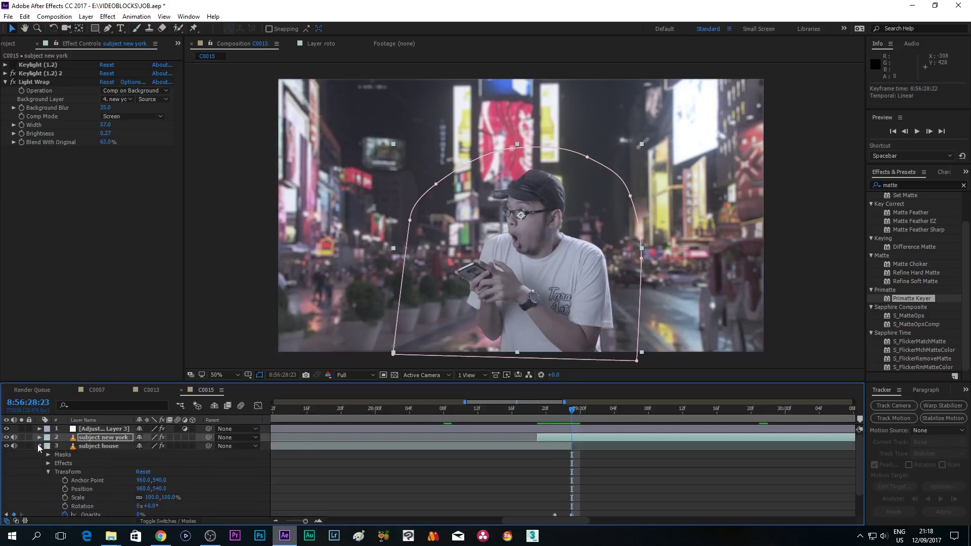
pyautogui.click(39, 445)
# Compare the Light Wrap settings of subject house and subject new york, and scrub the transition up to 8:56:29:04
pyautogui.click(95, 444)
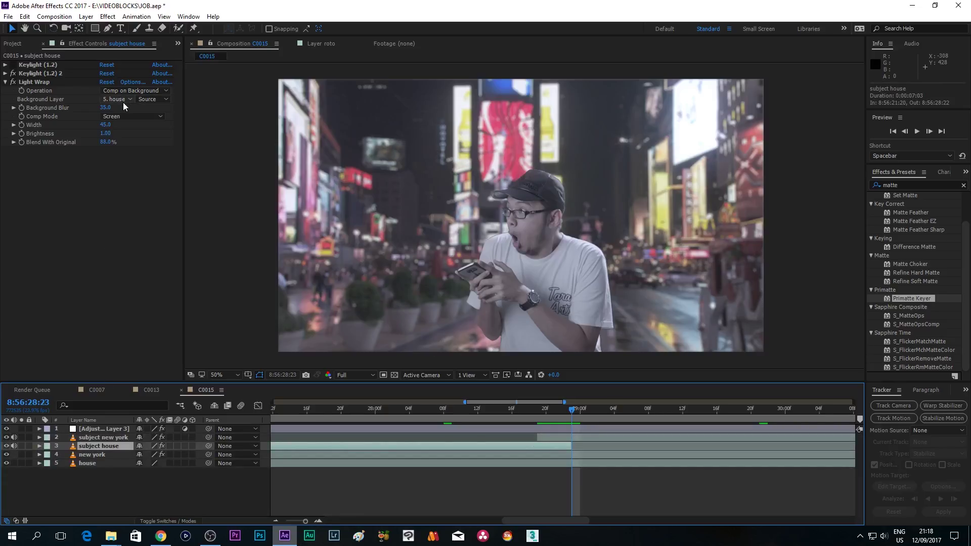
pyautogui.click(462, 408)
pyautogui.moveTo(462, 407); pyautogui.dragTo(537, 409)
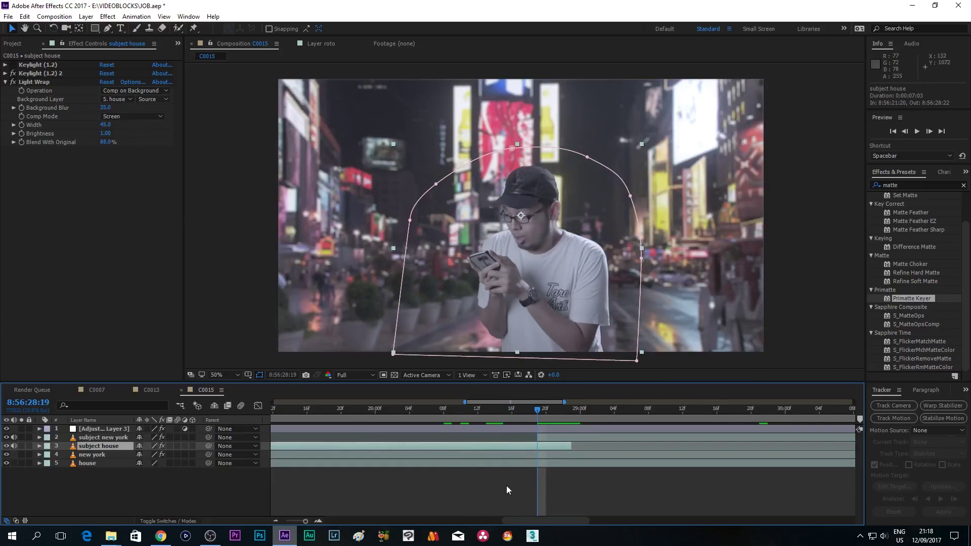
pyautogui.click(102, 438)
pyautogui.click(100, 447)
pyautogui.click(101, 438)
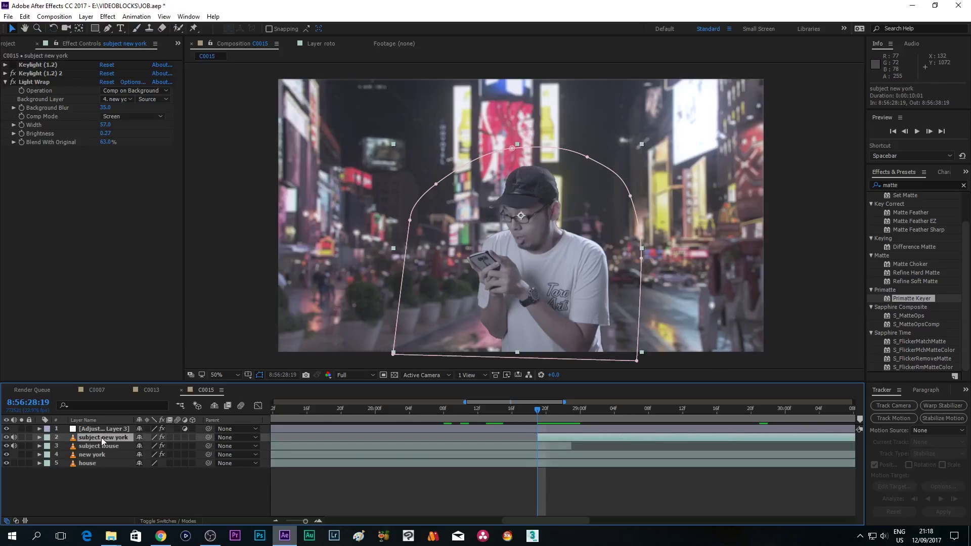
pyautogui.moveTo(537, 410); pyautogui.dragTo(609, 410)
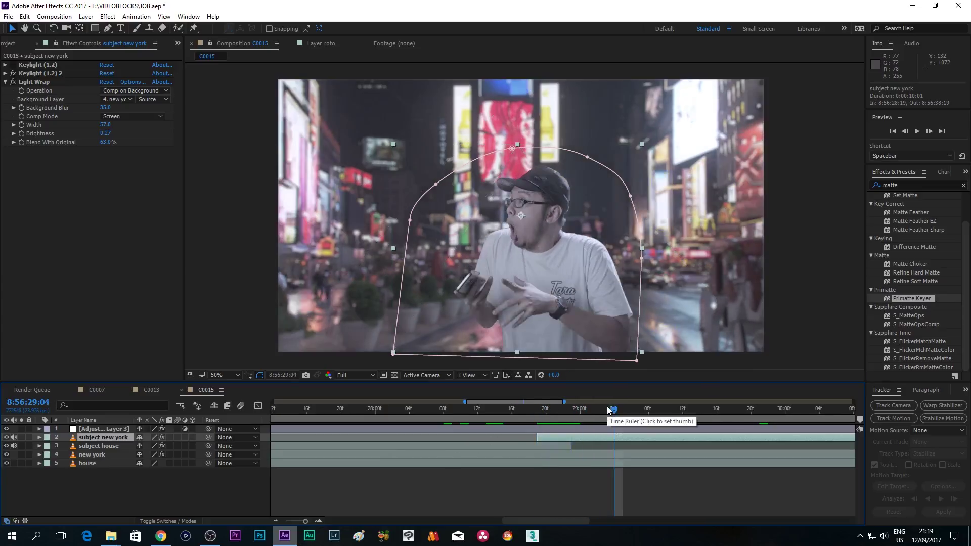
# Examine the keyed subject's edges against the Times Square background up close at 8:56:29:04
pyautogui.scroll(3, 565, 270)
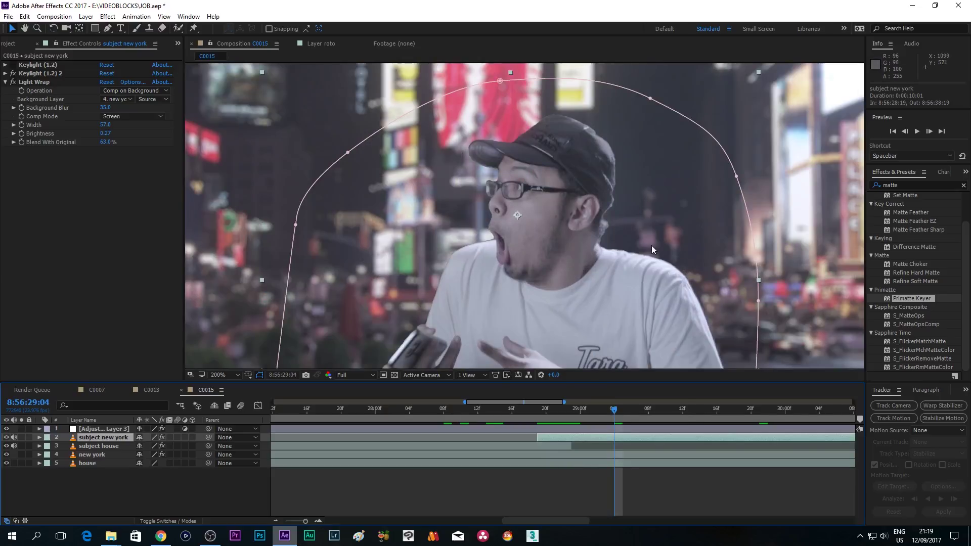
pyautogui.scroll(3, 550, 229)
pyautogui.scroll(-2, 551, 193)
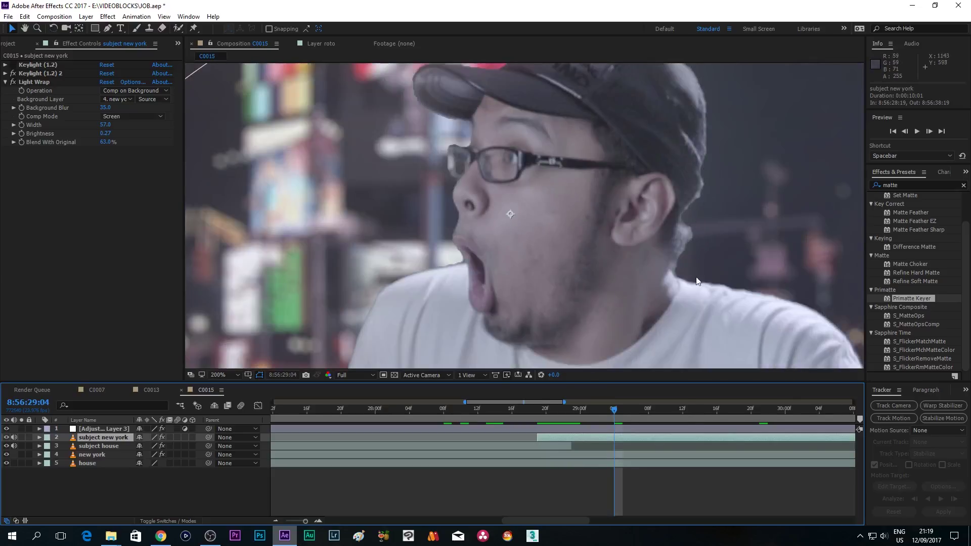
pyautogui.scroll(-2, 698, 288)
pyautogui.scroll(-2, 700, 315)
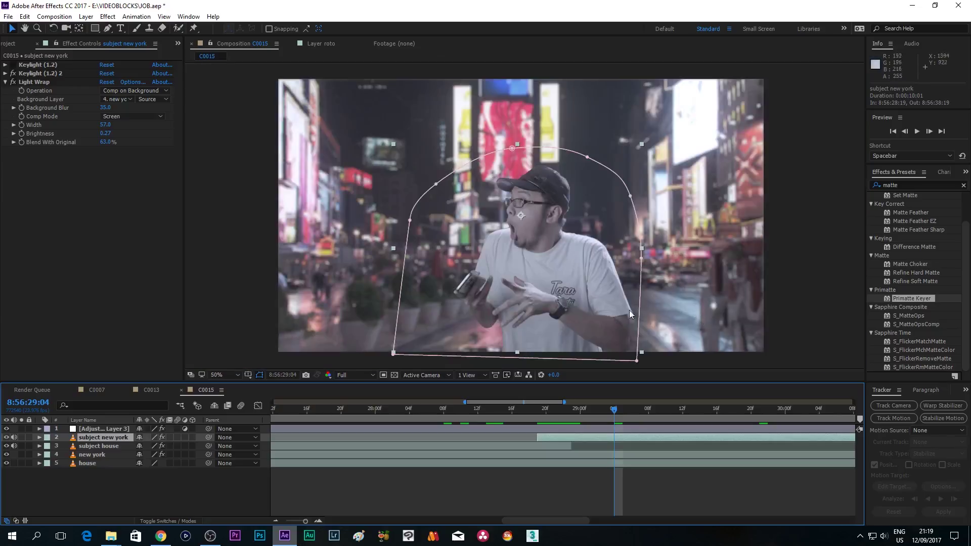
# Deselect the layer and scrub through the transition, also reviewing the graded C0013 composition
pyautogui.click(786, 263)
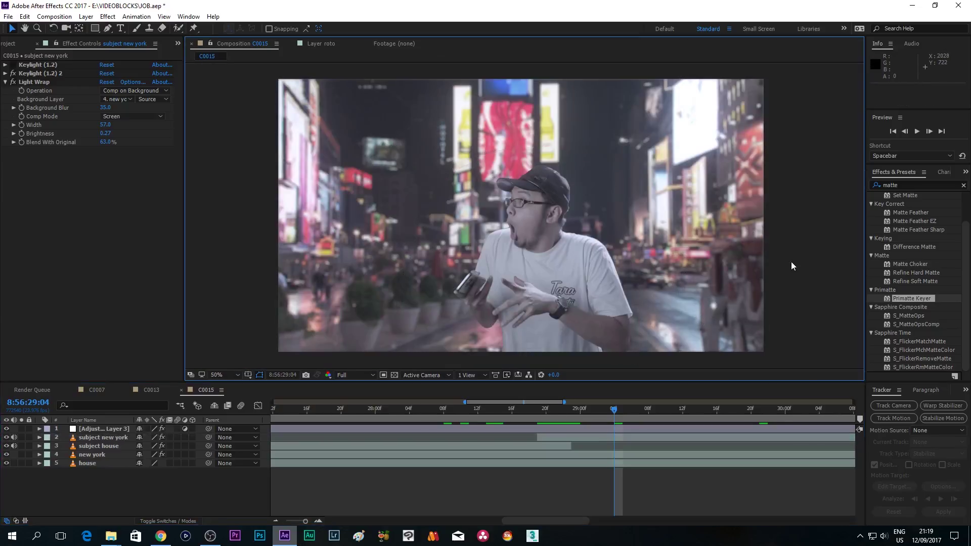
pyautogui.moveTo(559, 410); pyautogui.dragTo(589, 411)
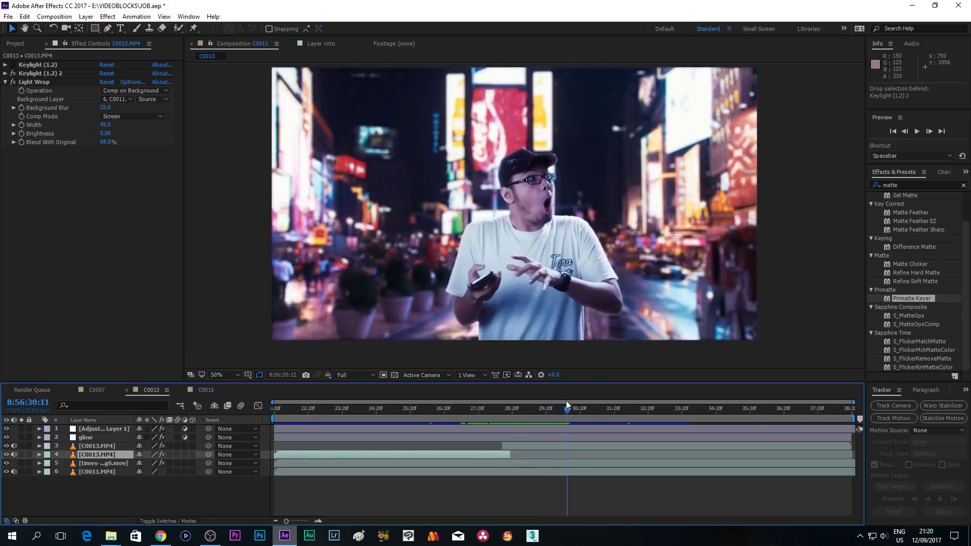
pyautogui.moveTo(566, 401); pyautogui.dragTo(549, 402)
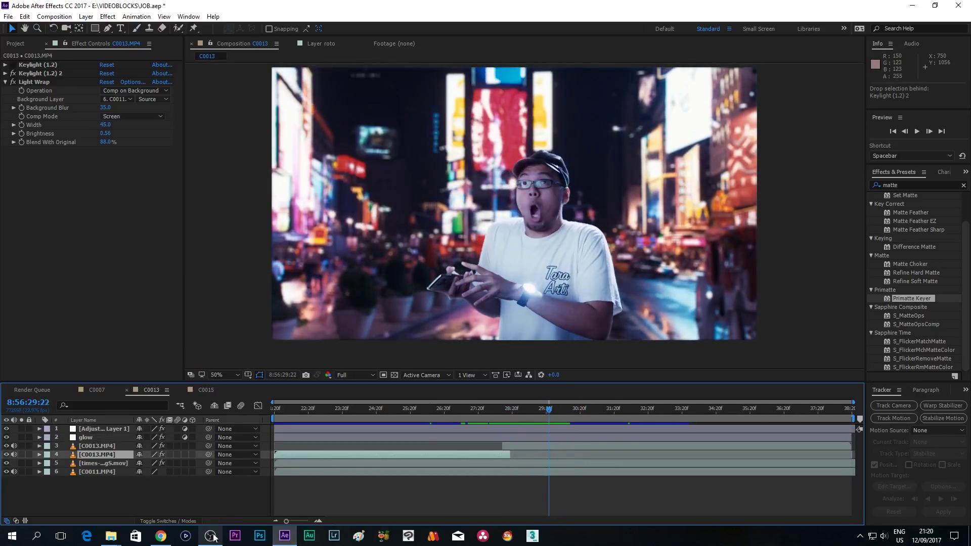
# Switch to Chrome and review the tools included in Red Giant's Keying Suite 11.1 on its product page
pyautogui.click(161, 536)
pyautogui.scroll(9, 323, 131)
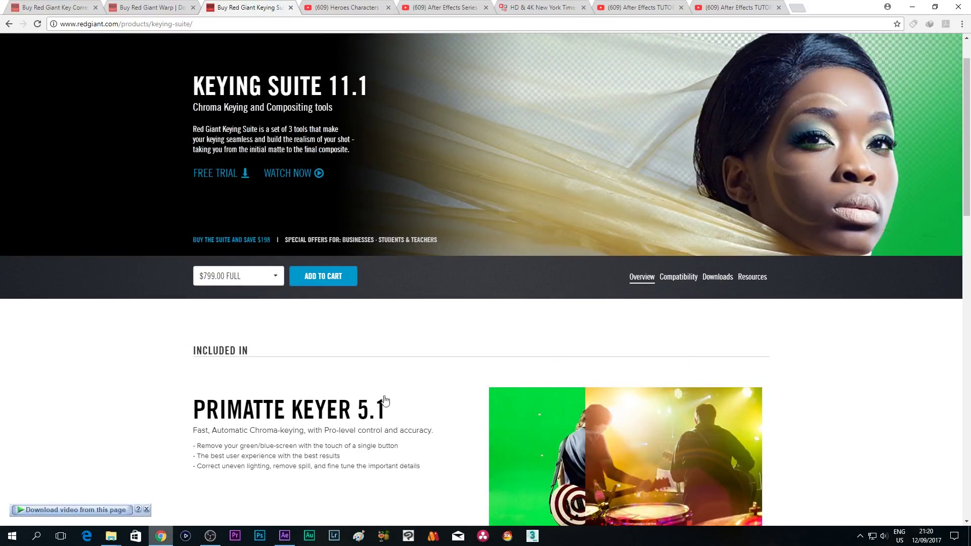
pyautogui.scroll(-6, 384, 401)
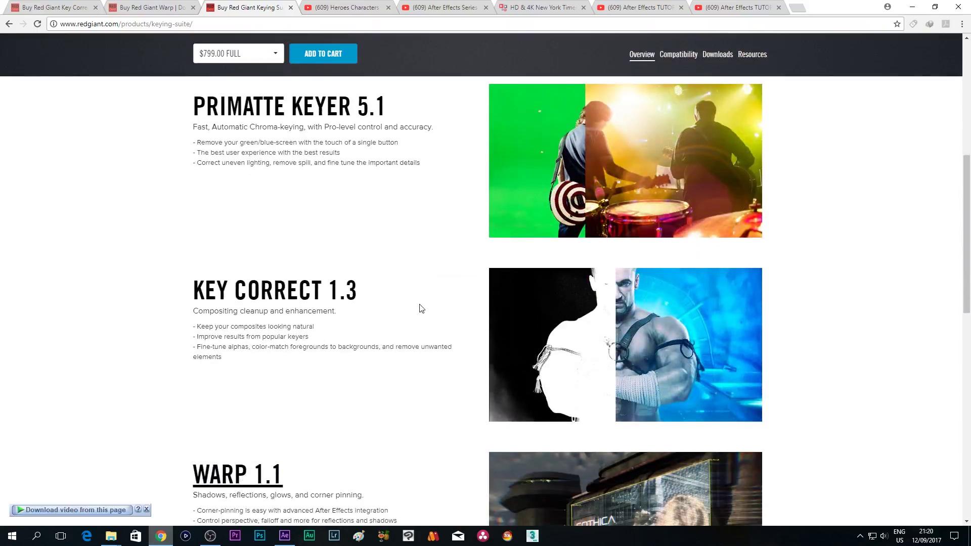
pyautogui.scroll(7, 305, 257)
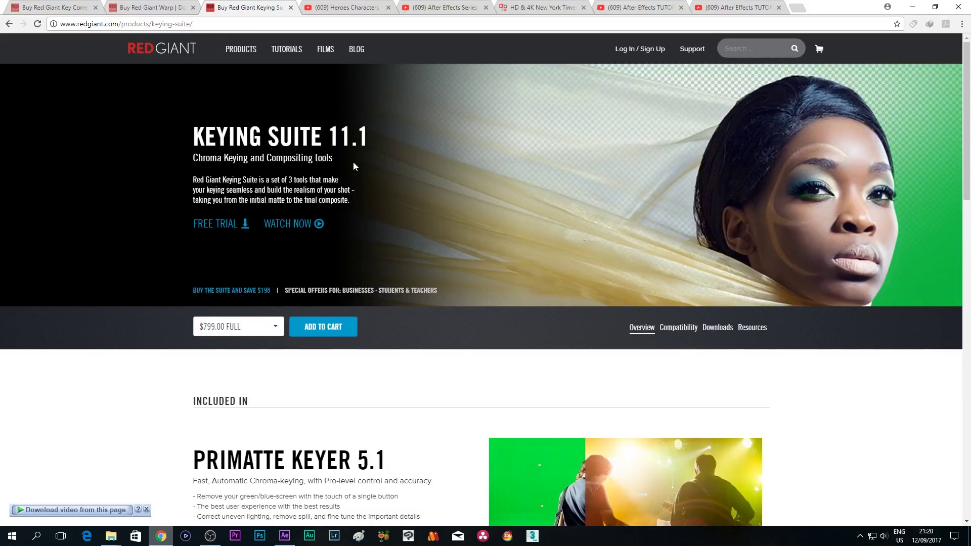
# Browse the VideoBlocks results for "new york times squre" and preview some of the clips
pyautogui.click(551, 7)
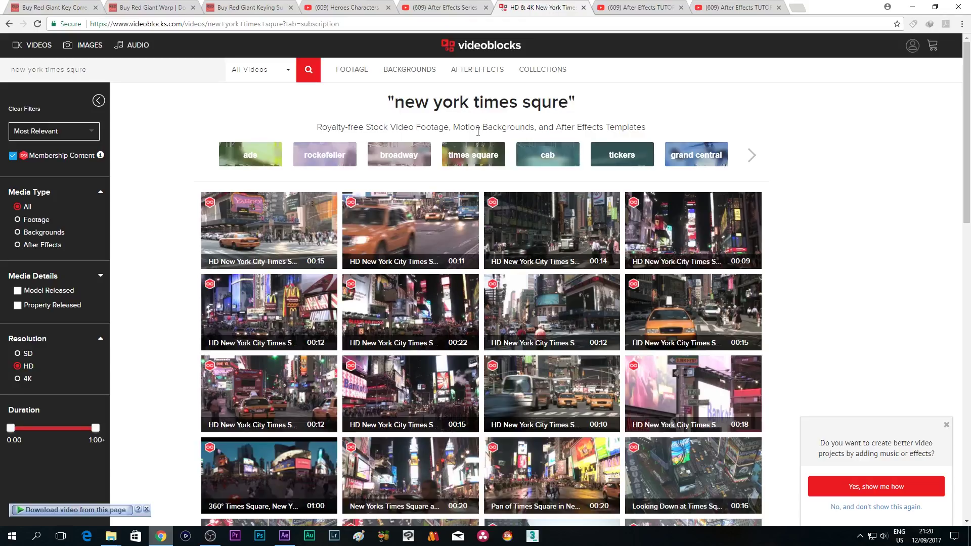
pyautogui.moveTo(686, 246)
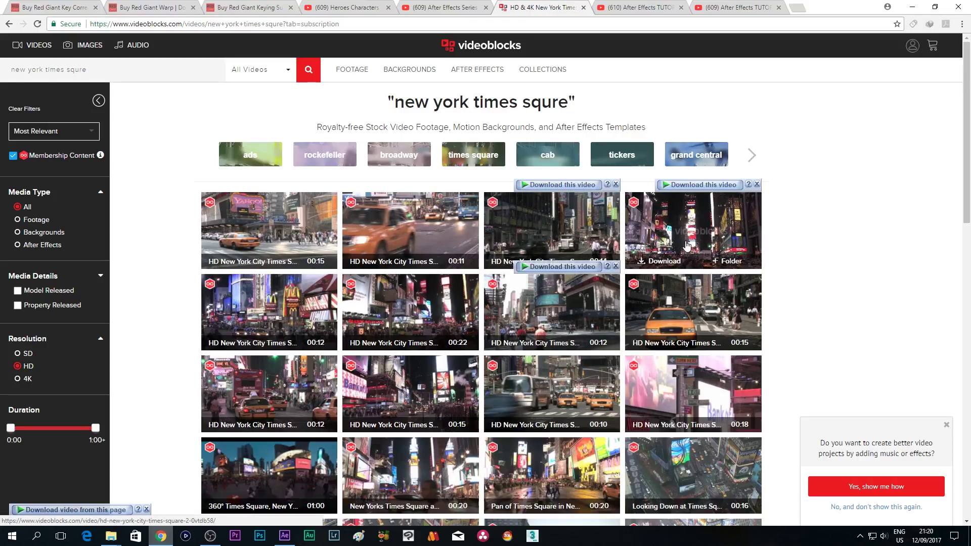
pyautogui.moveTo(474, 331)
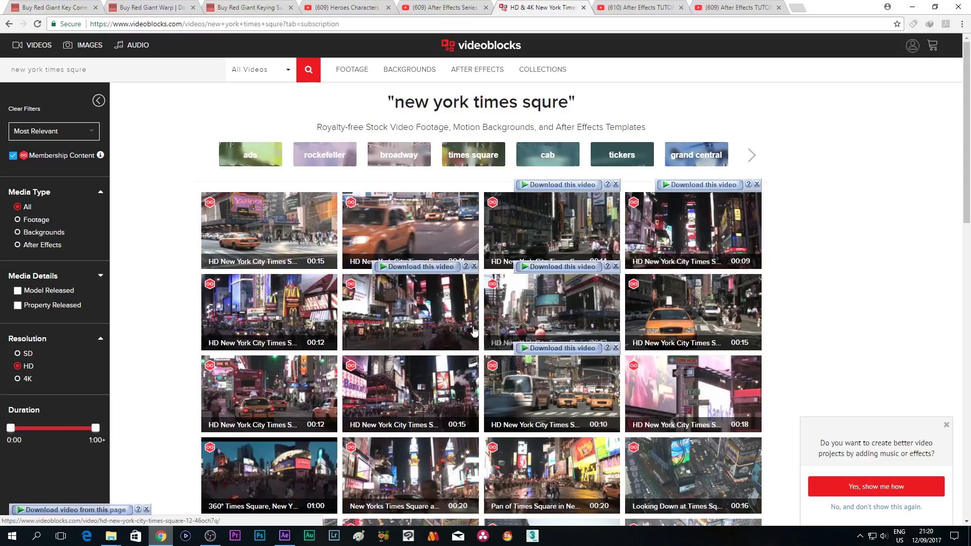